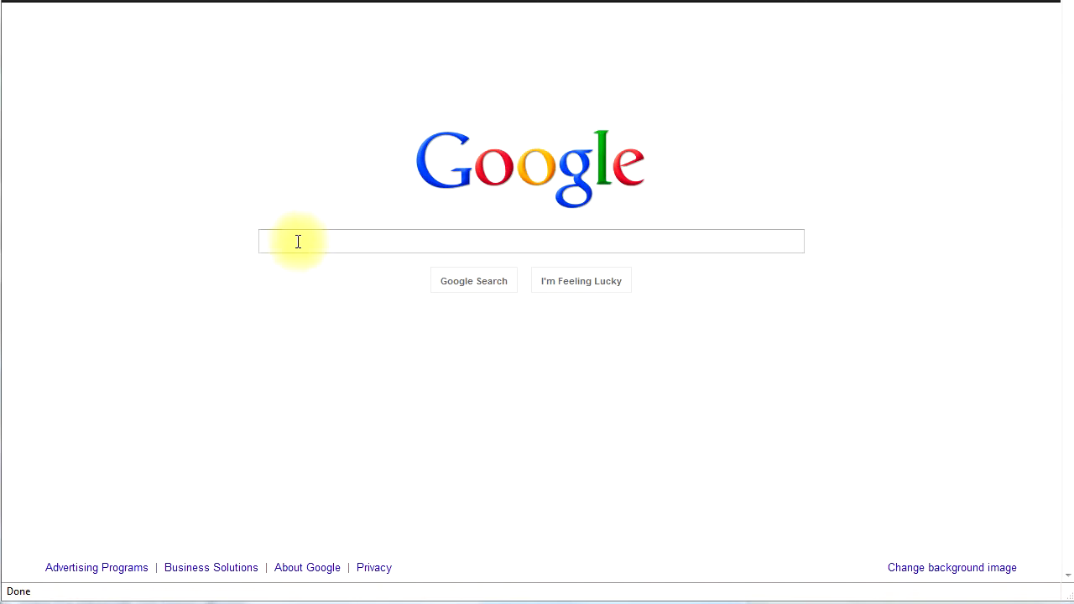
# Search Google for "website" and check the number of results
pyautogui.write('web')
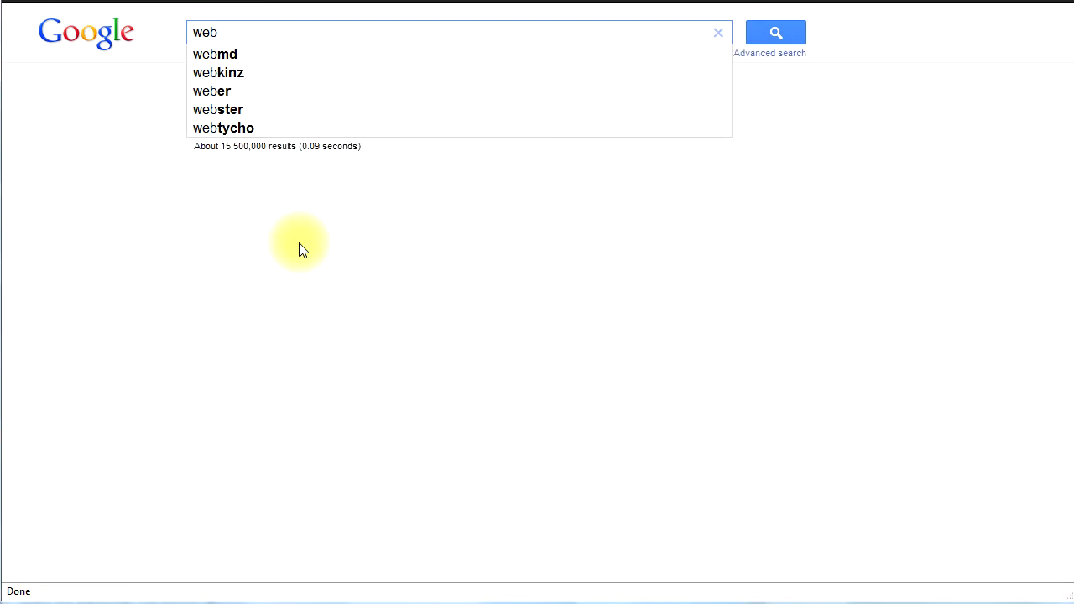
pyautogui.write('site')
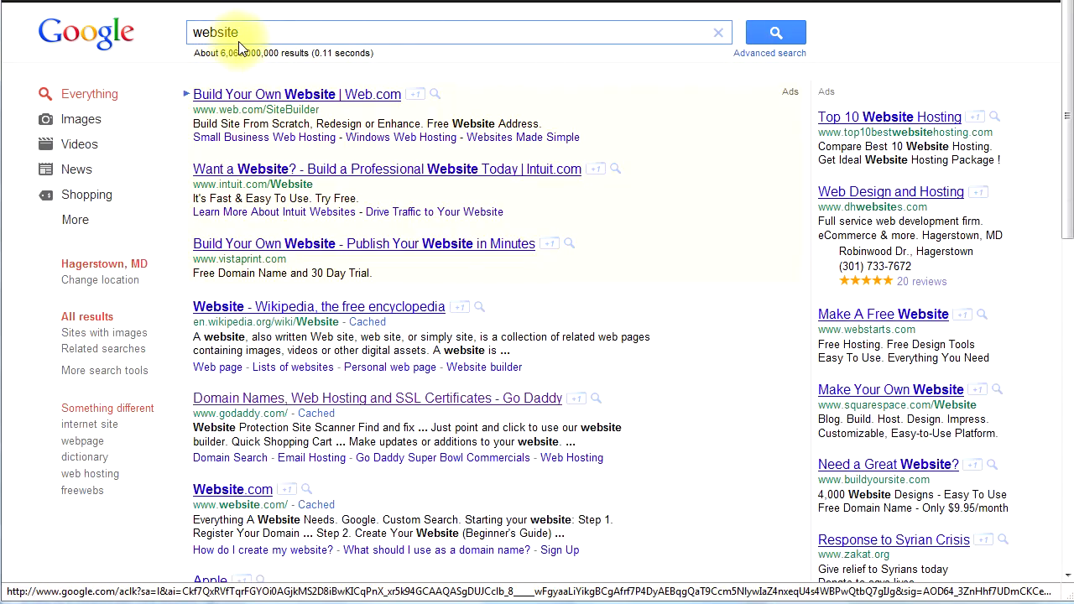
pyautogui.moveTo(217, 52); pyautogui.dragTo(266, 55)
pyautogui.click(266, 53)
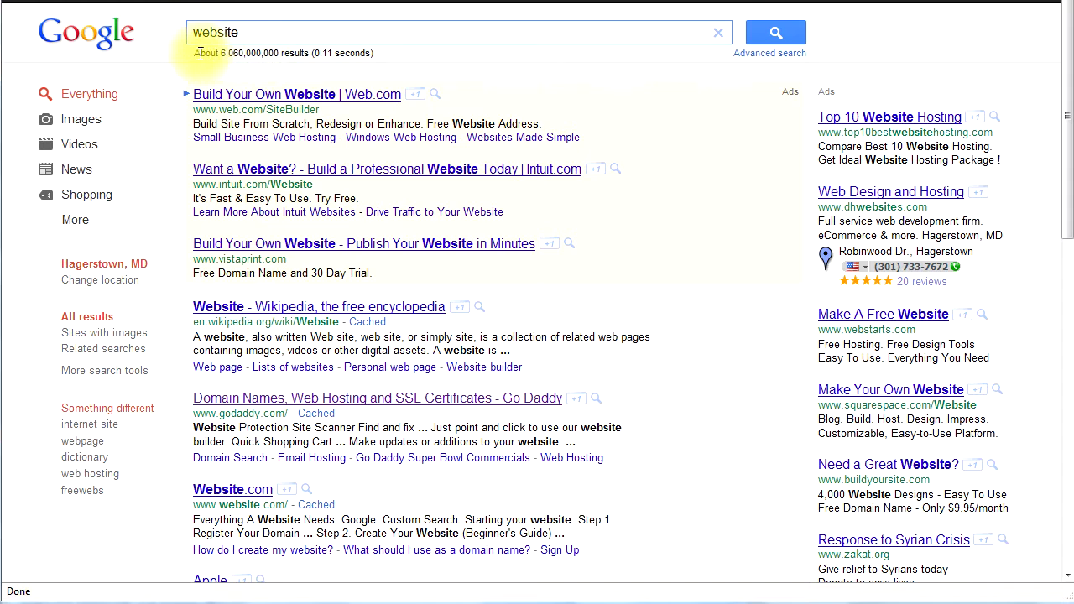
# Refine the search to "website template system" and check the number of results
pyautogui.click(268, 40)
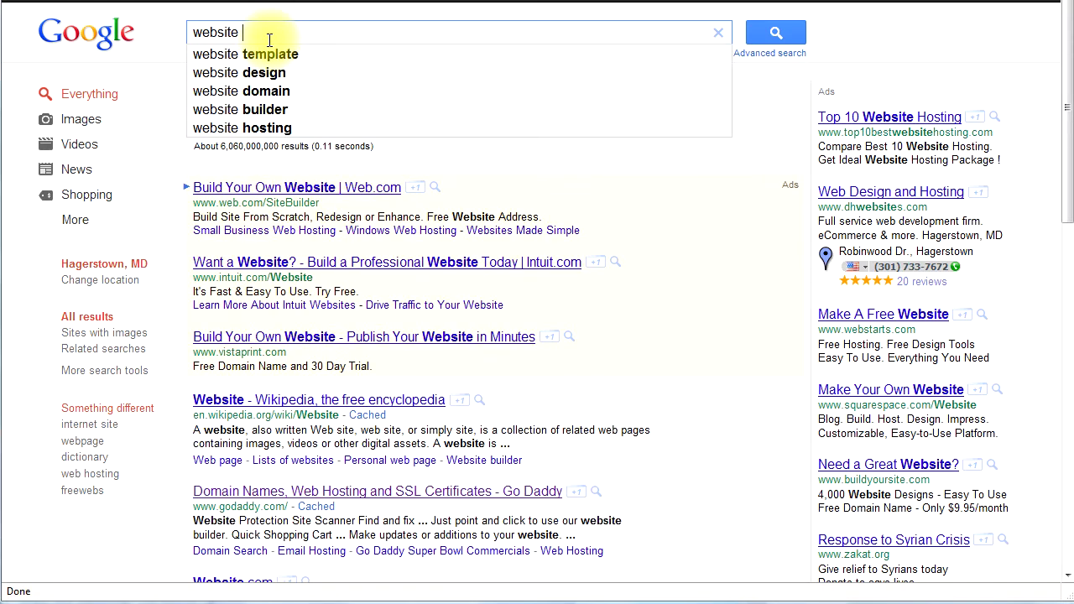
pyautogui.write('manag')
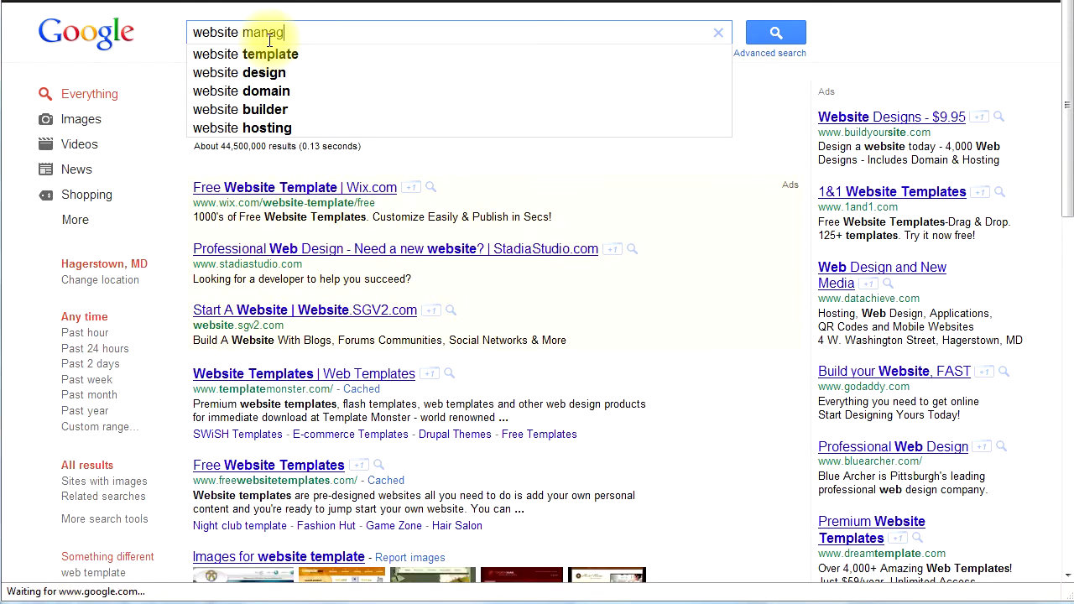
pyautogui.write('em')
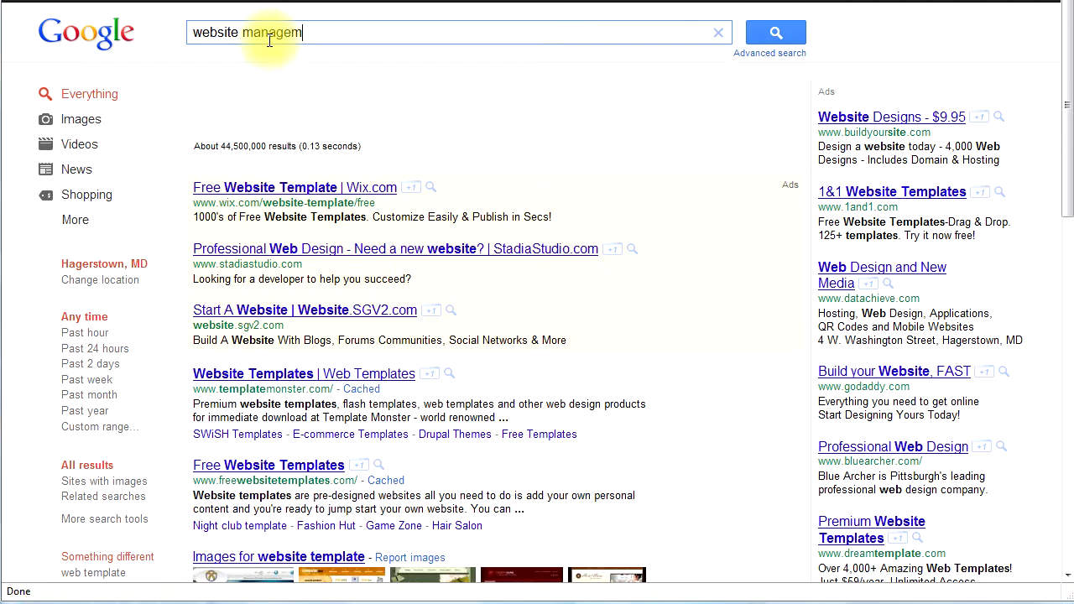
pyautogui.write('en')
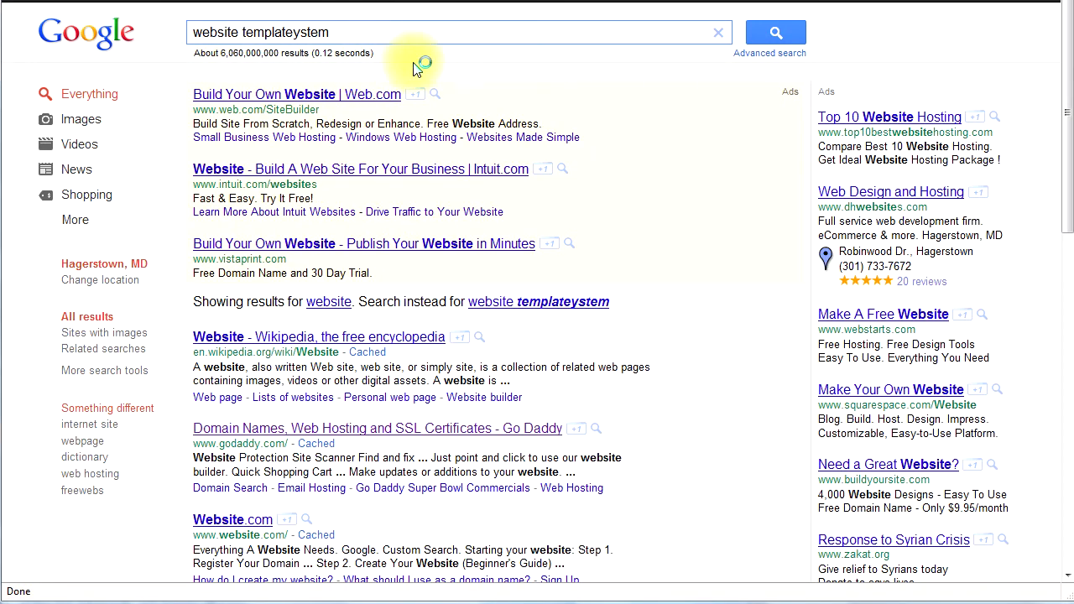
pyautogui.click(299, 35)
pyautogui.write('s')
pyautogui.press('Left')
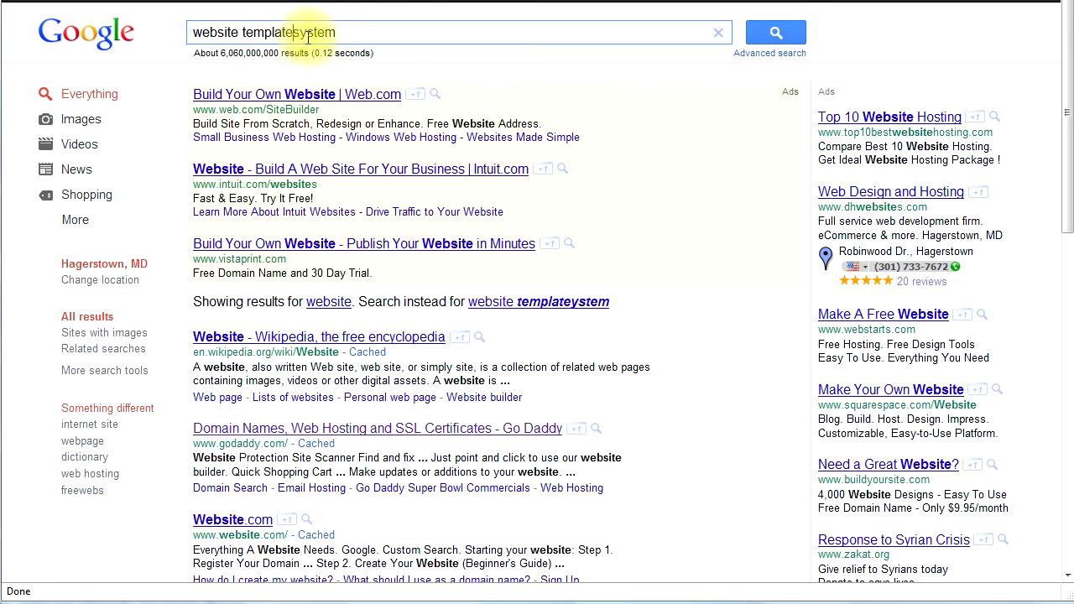
pyautogui.click(776, 43)
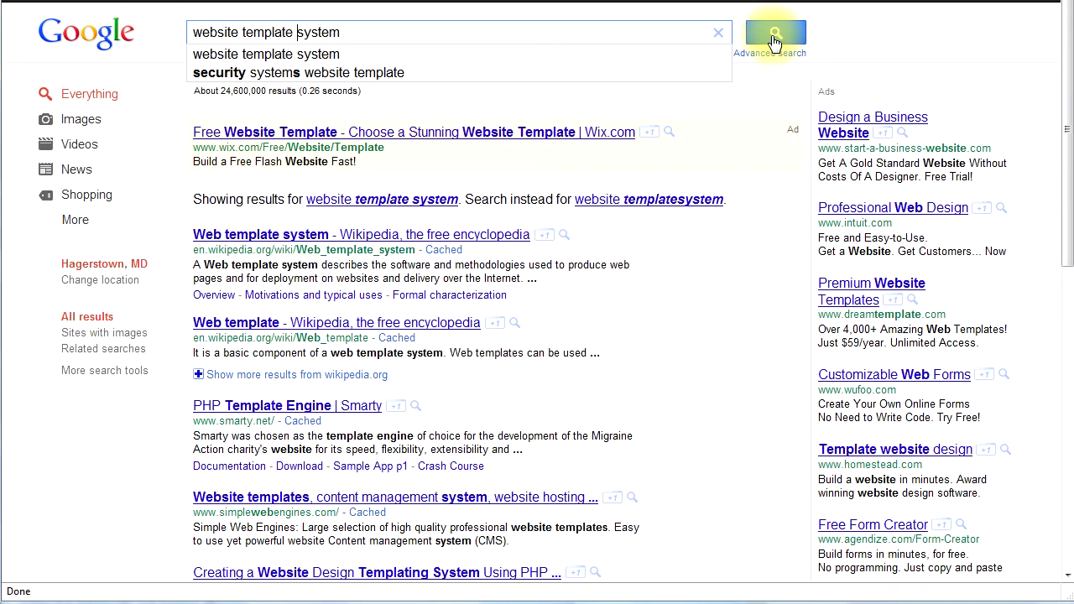
pyautogui.click(240, 53)
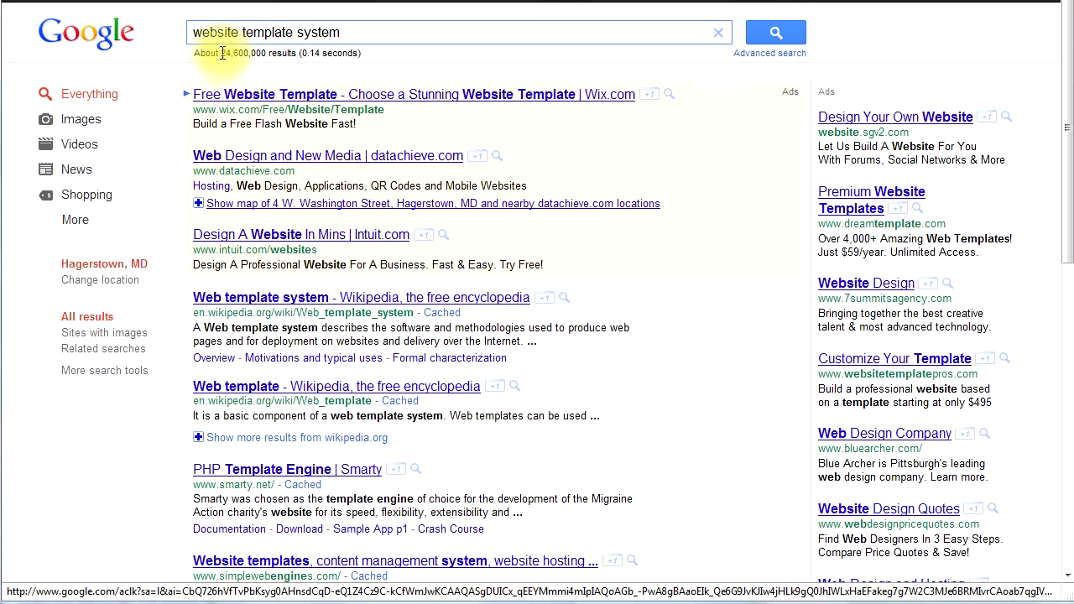
pyautogui.moveTo(223, 53); pyautogui.dragTo(264, 53)
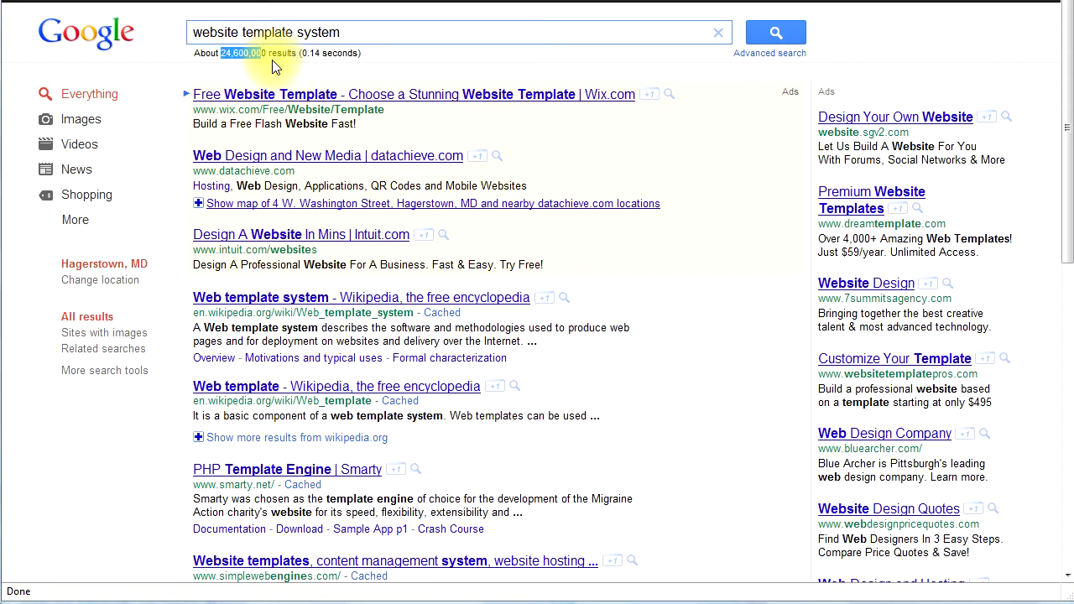
# Narrow the query to a location by adding "in Maryland" after "website template system"
pyautogui.click(362, 30)
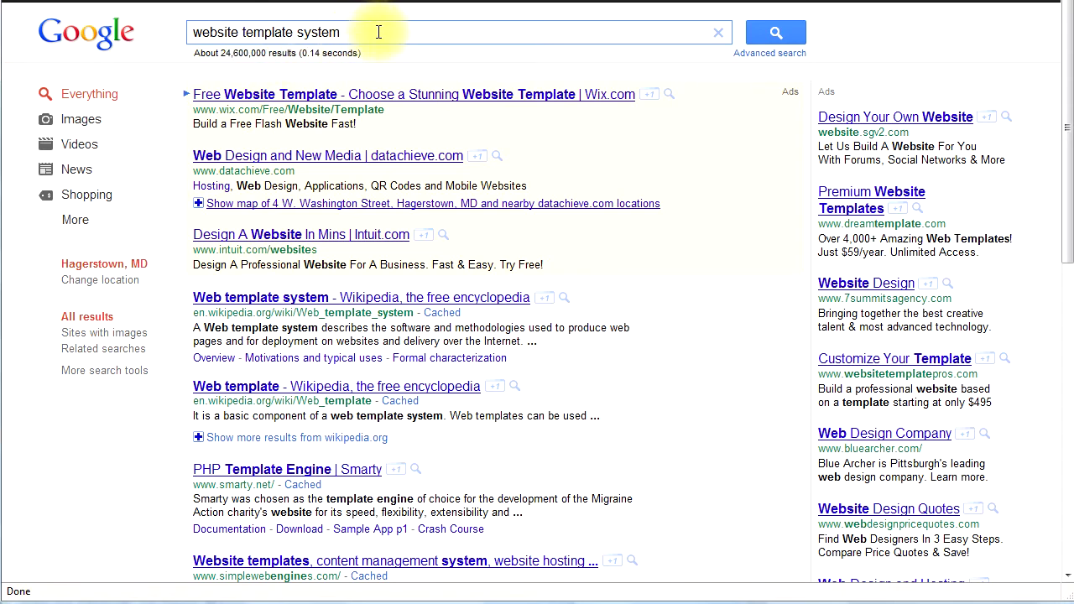
pyautogui.write('in Maryland')
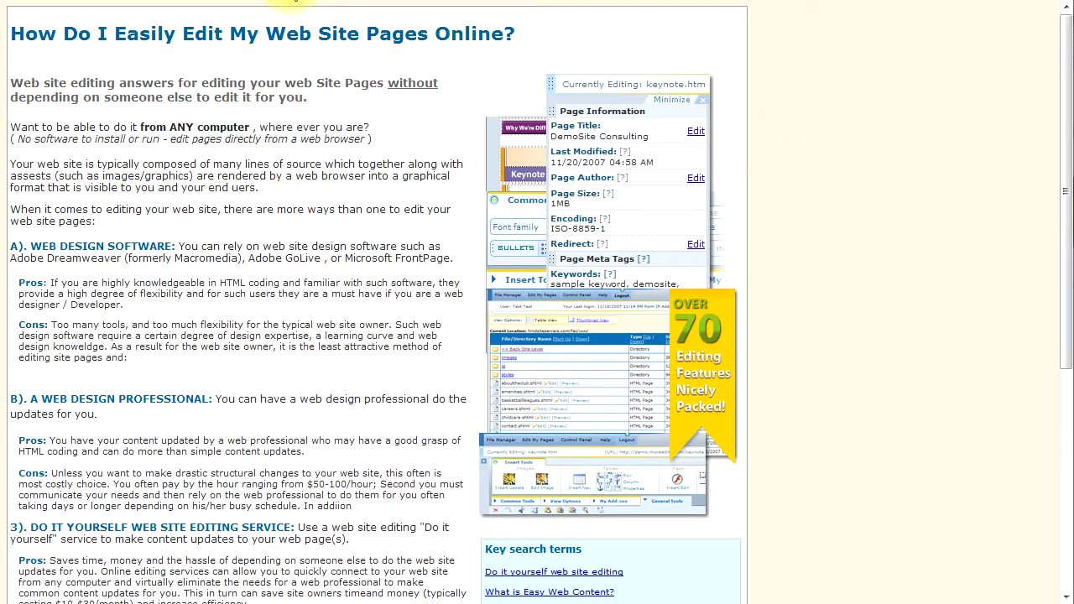
# Switch to the Easy WebContent file manager for easyonlineeditor.com and open index.shtml for editing
pyautogui.click(293, 1)
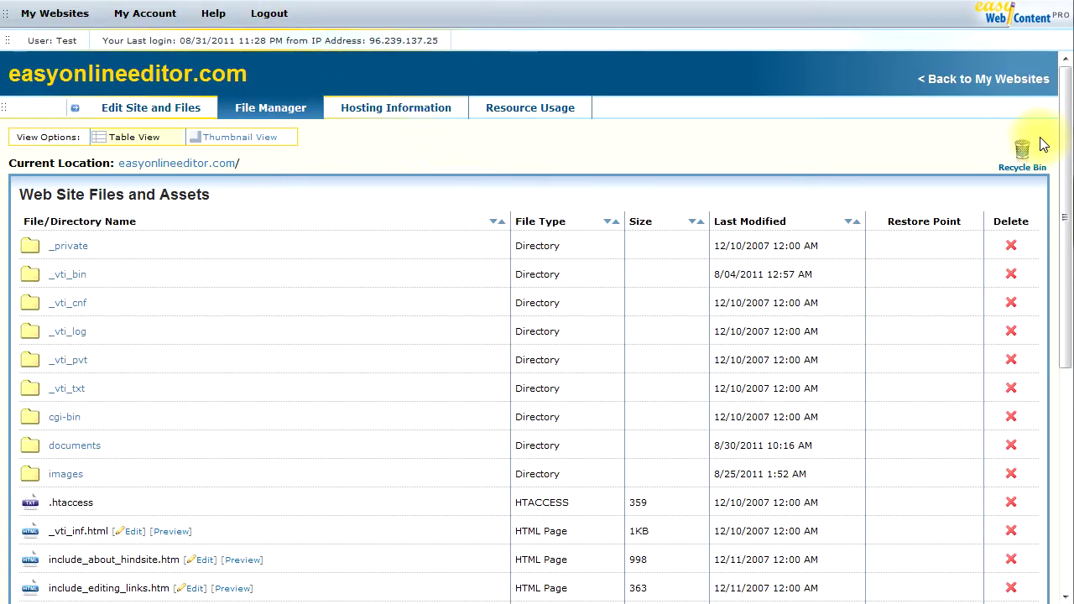
pyautogui.moveTo(1064, 156); pyautogui.dragTo(1056, 293)
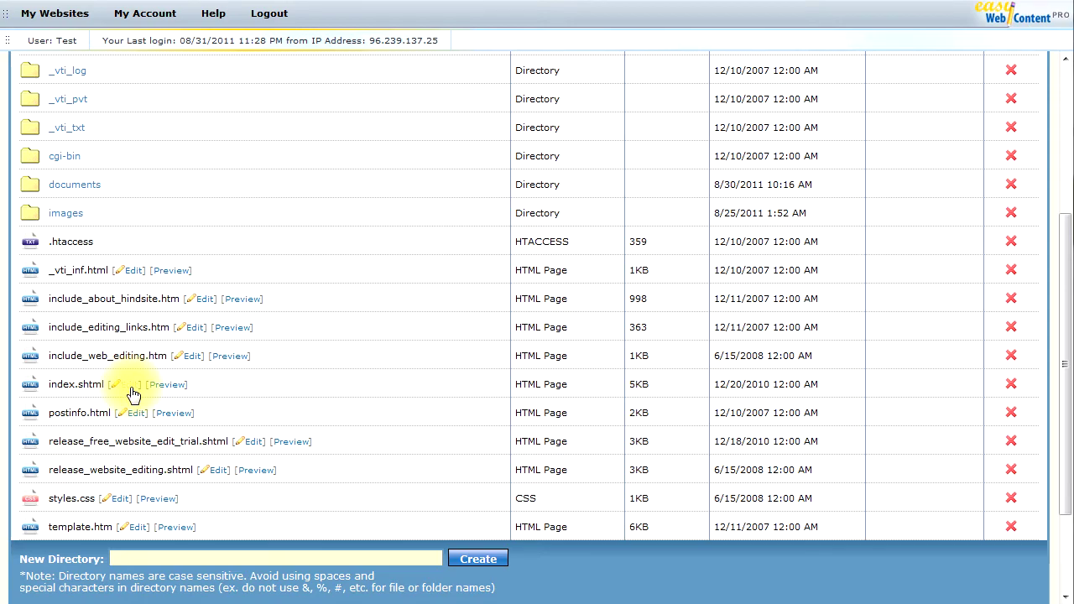
pyautogui.click(131, 391)
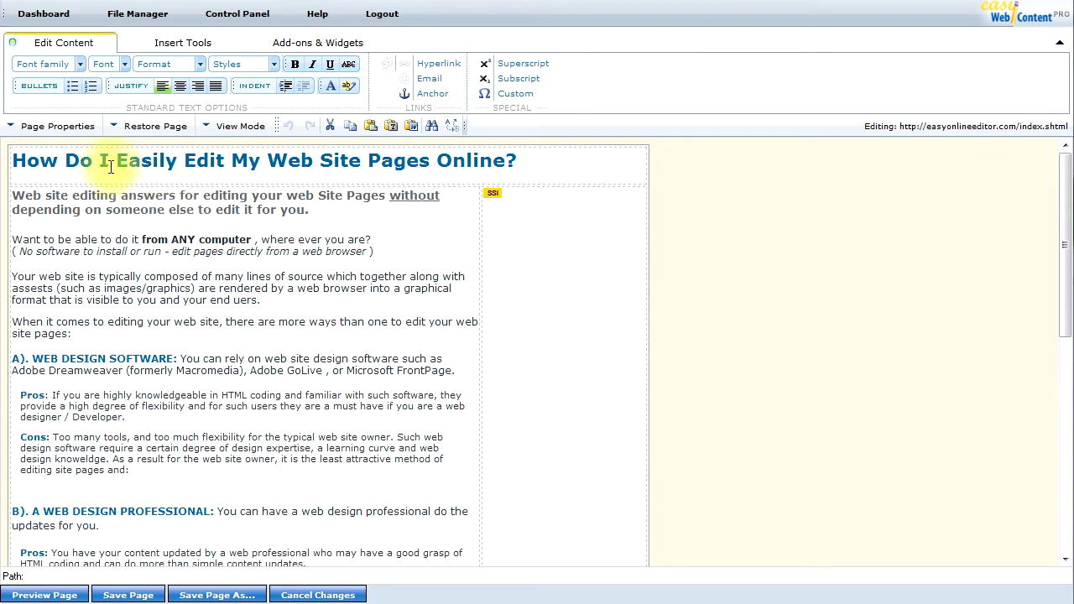
# Open the page properties and review the page title, meta keywords and meta description
pyautogui.click(58, 131)
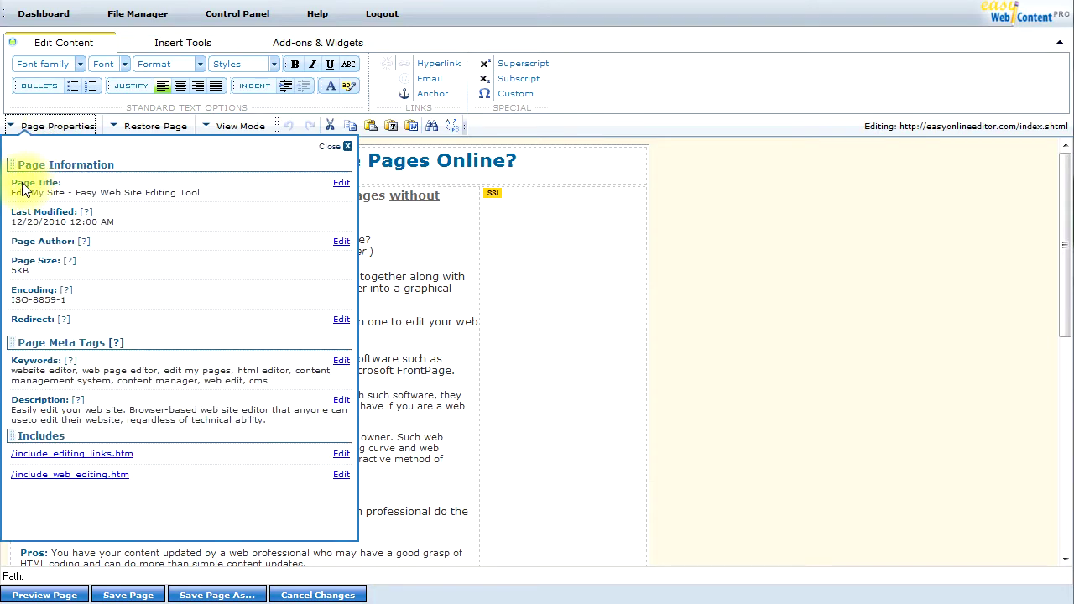
pyautogui.moveTo(14, 183); pyautogui.dragTo(67, 193)
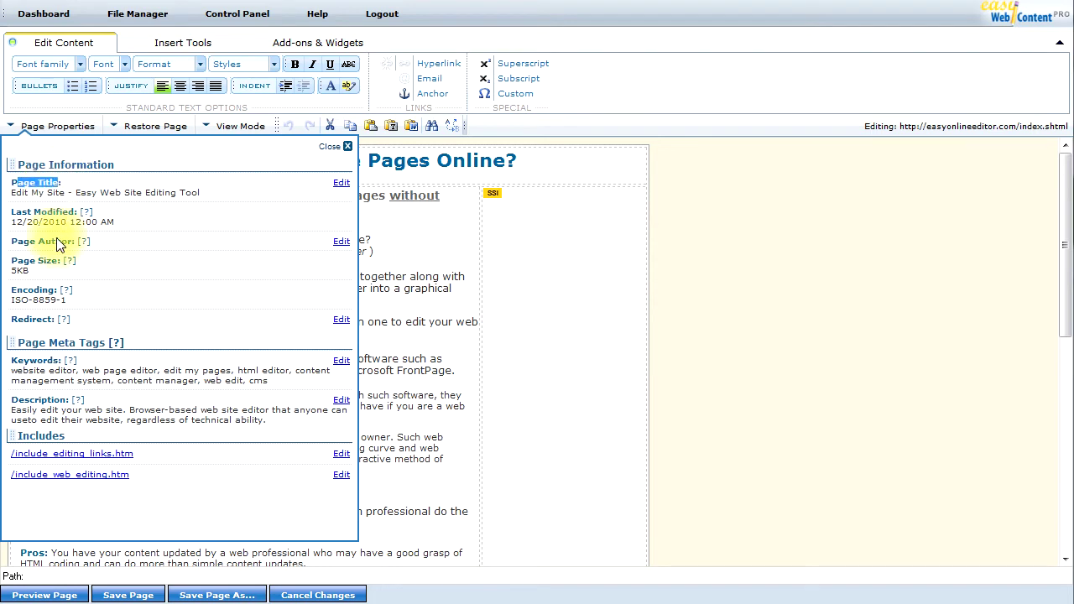
pyautogui.click(21, 367)
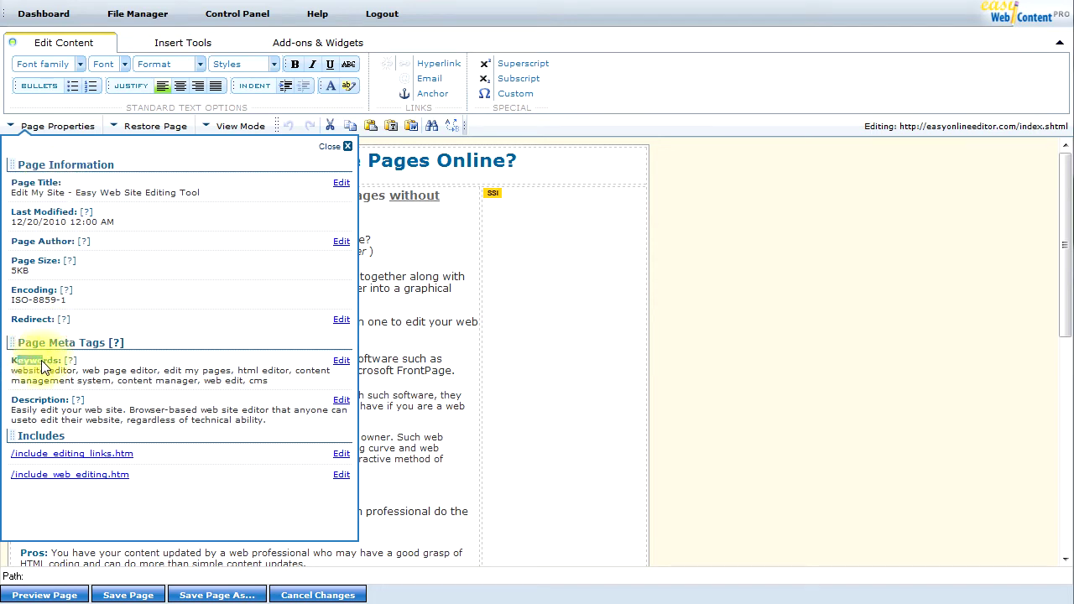
pyautogui.moveTo(17, 397)
pyautogui.mouseDown()
pyautogui.moveTo(50, 385)
pyautogui.moveTo(25, 399)
pyautogui.mouseUp()
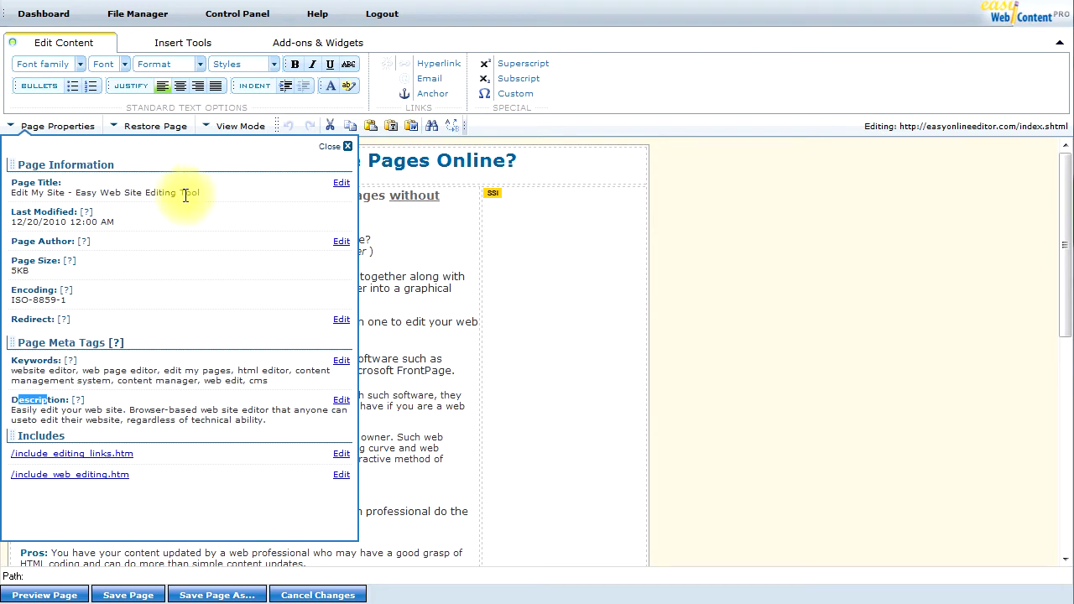
pyautogui.moveTo(199, 193); pyautogui.dragTo(10, 194)
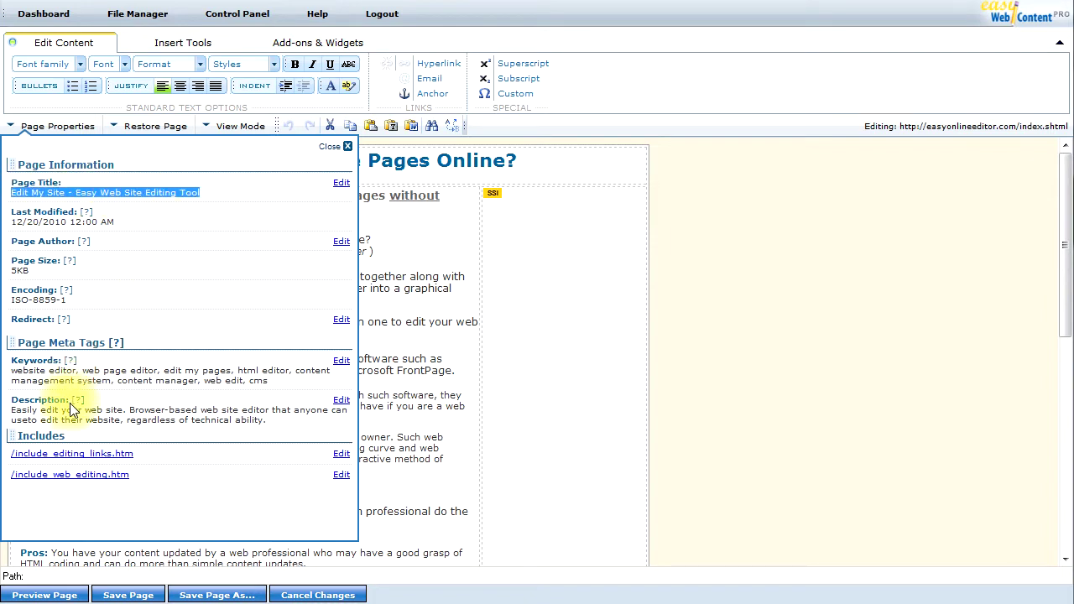
pyautogui.moveTo(13, 413); pyautogui.dragTo(282, 432)
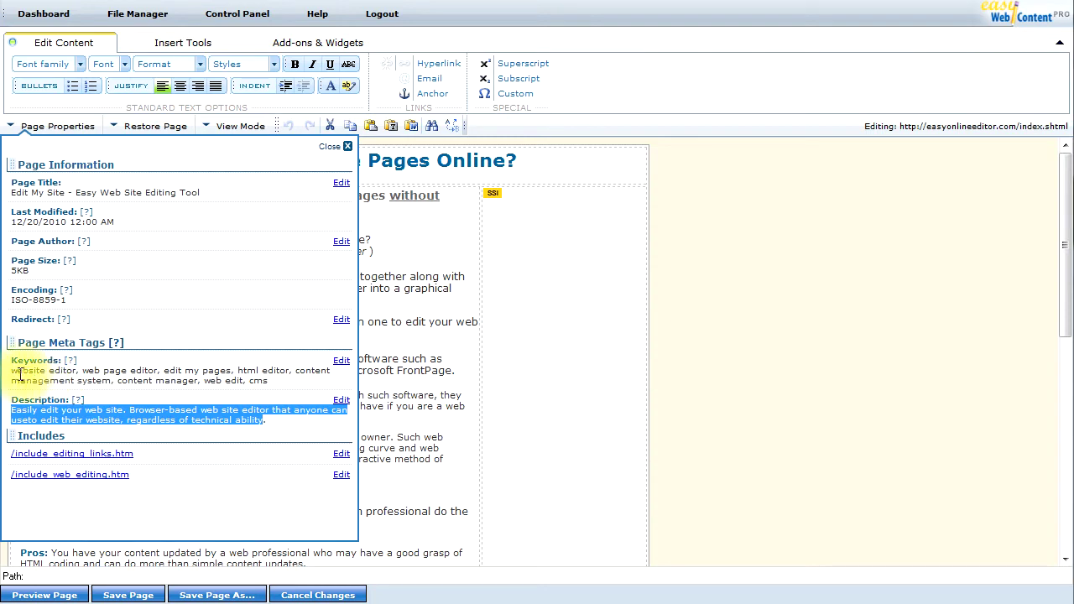
pyautogui.moveTo(11, 370); pyautogui.dragTo(282, 385)
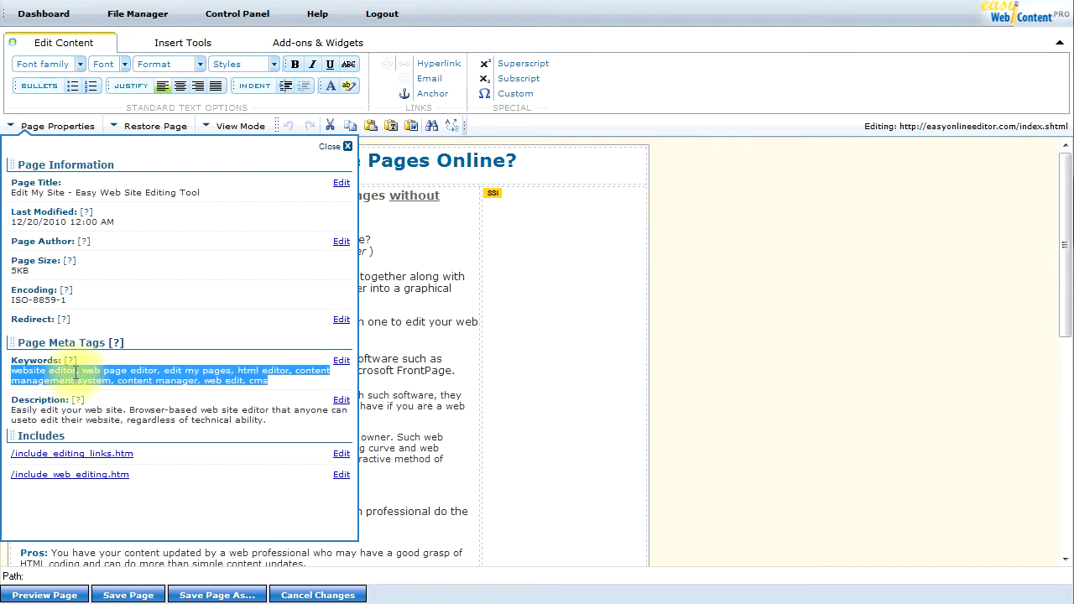
pyautogui.click(69, 410)
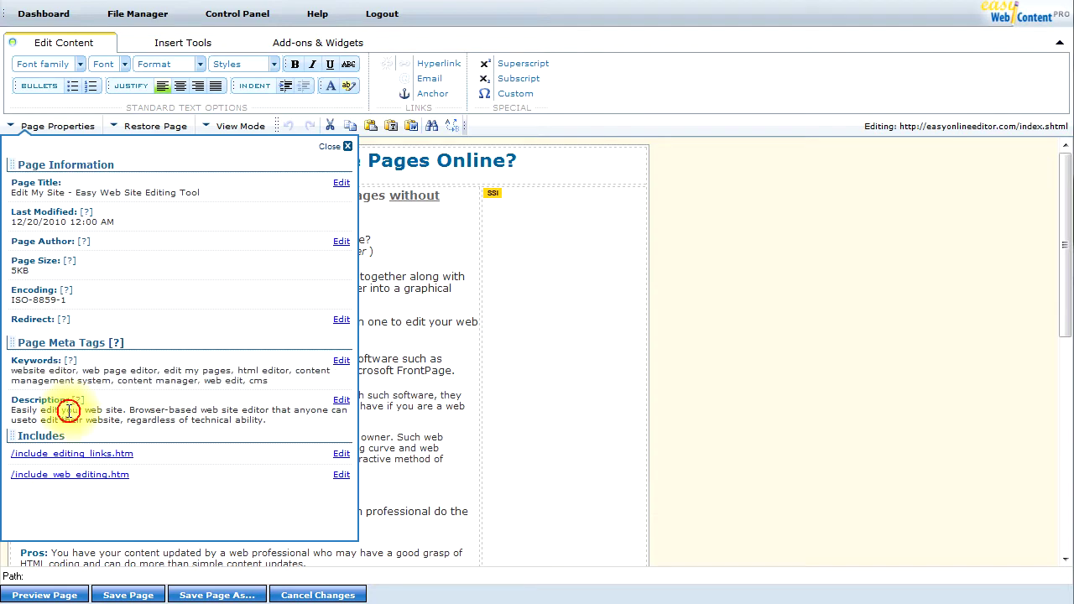
pyautogui.moveTo(67, 400); pyautogui.dragTo(18, 400)
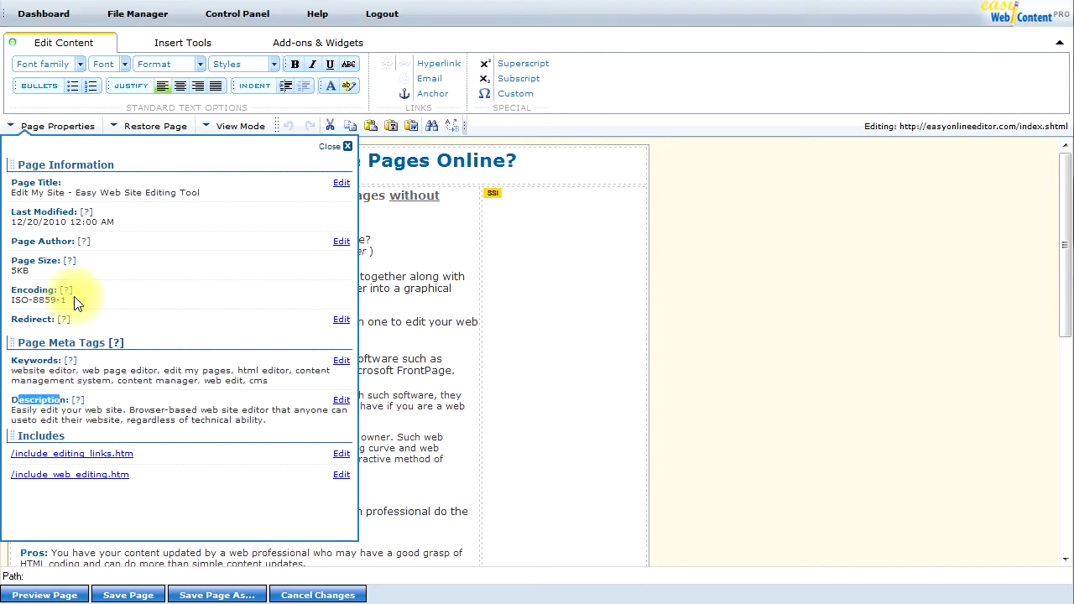
# Examine the wording of the page title, phrase by phrase
pyautogui.moveTo(64, 193); pyautogui.dragTo(28, 189)
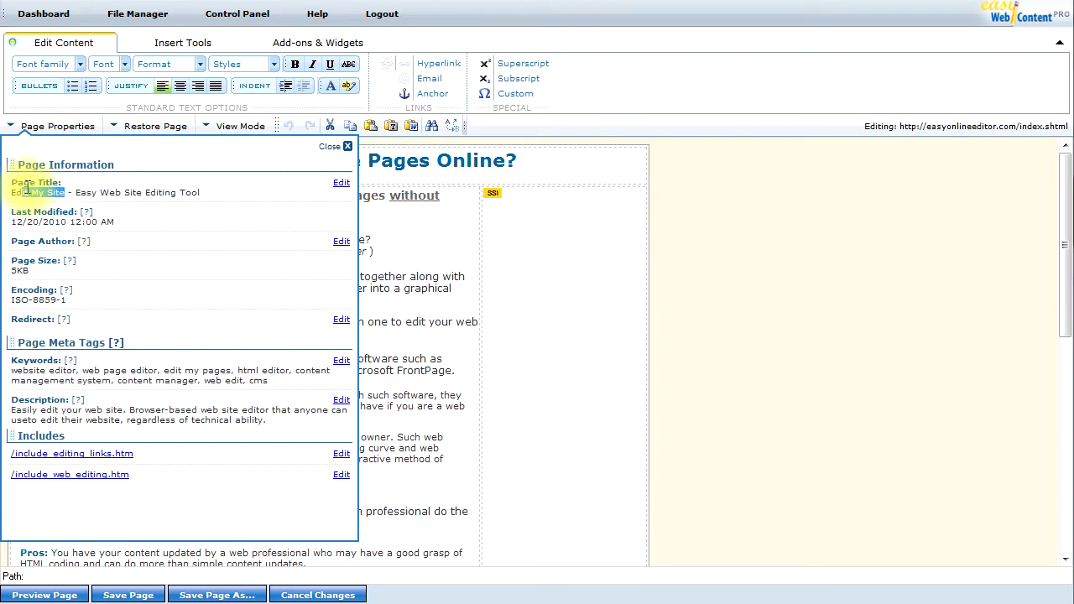
pyautogui.click(29, 189)
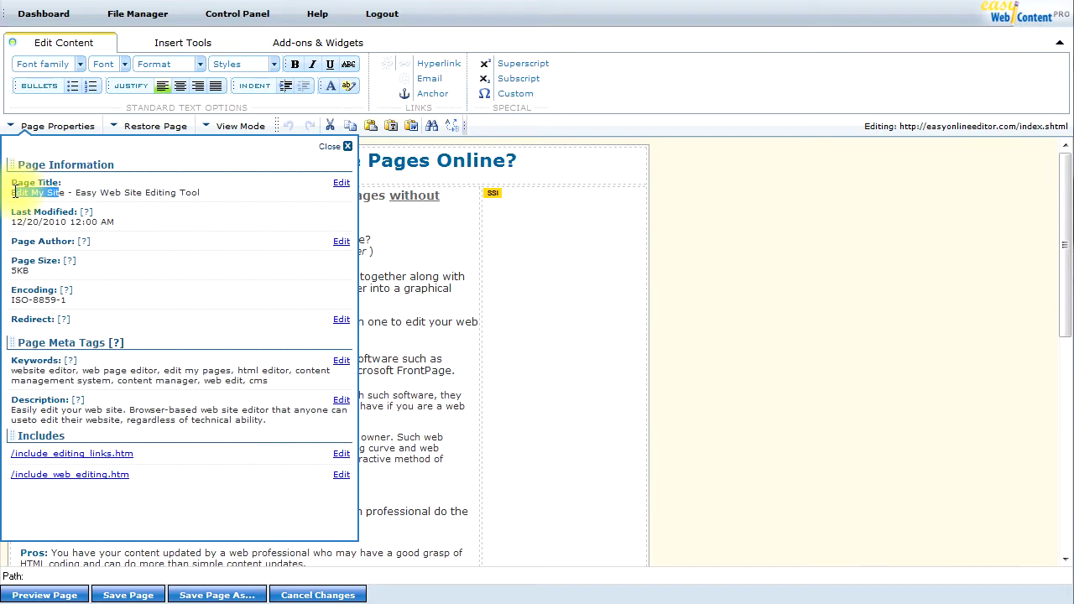
pyautogui.moveTo(15, 192); pyautogui.dragTo(63, 192)
pyautogui.click(108, 189)
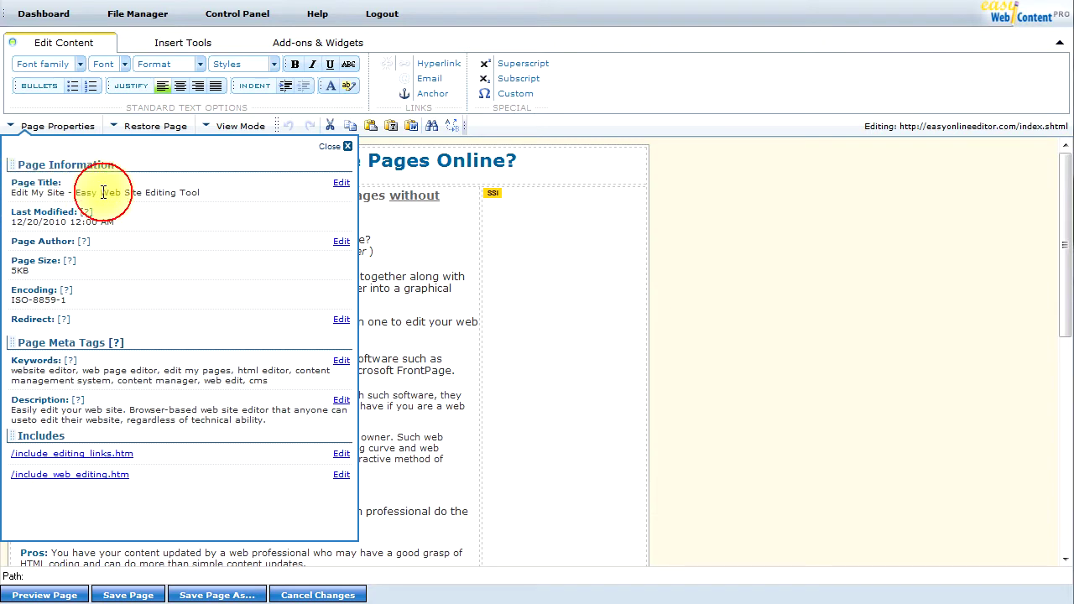
pyautogui.doubleClick(115, 193)
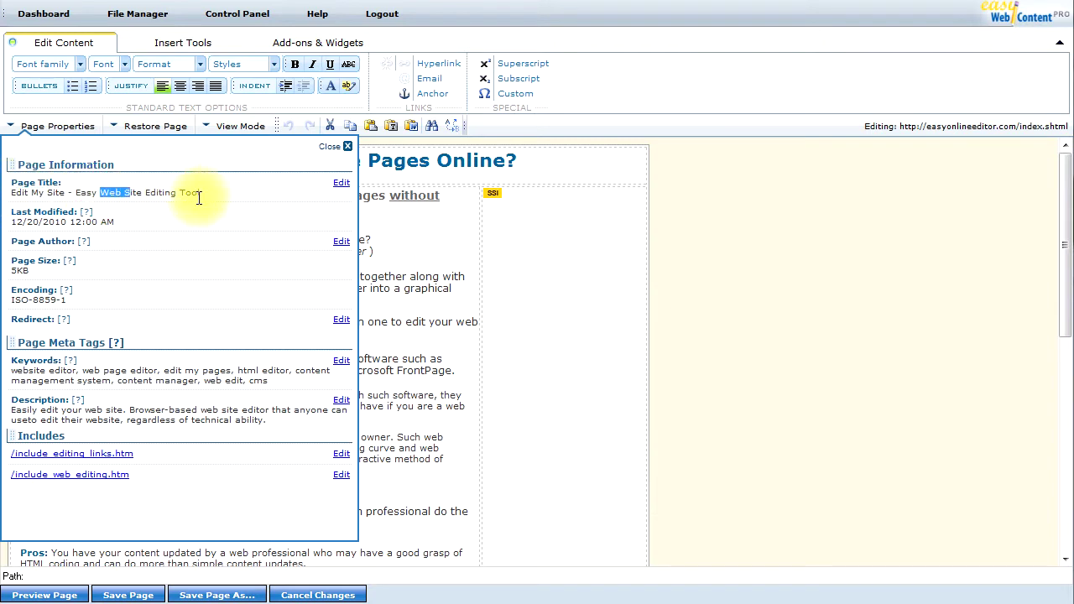
pyautogui.hotkey('shift', 'End')
pyautogui.click(140, 192)
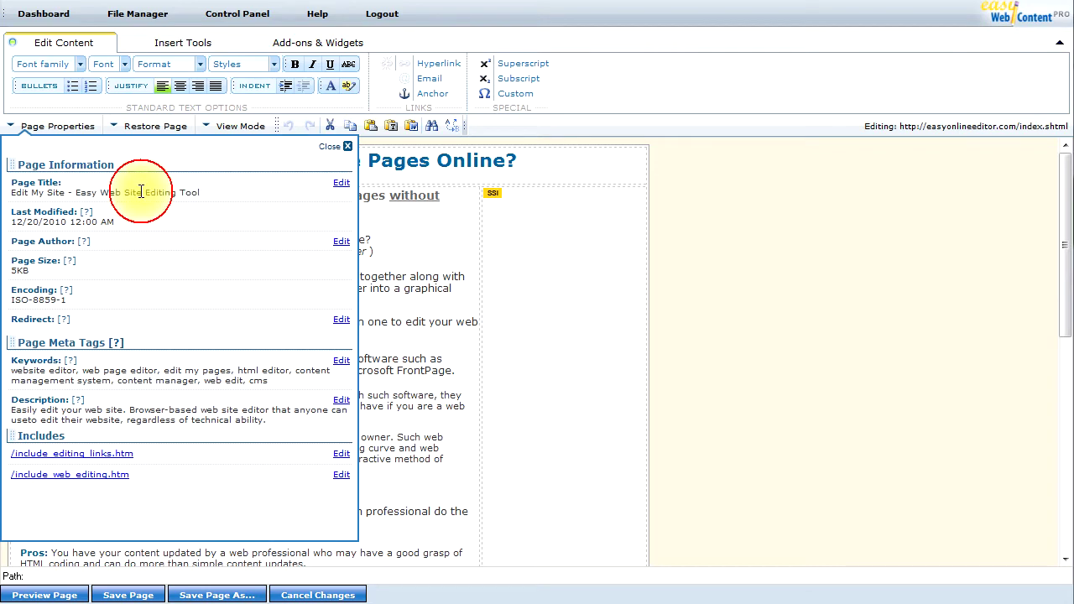
# Set the page title to "Edit My Website - Easy Web Site Editing Tool"
pyautogui.click(340, 184)
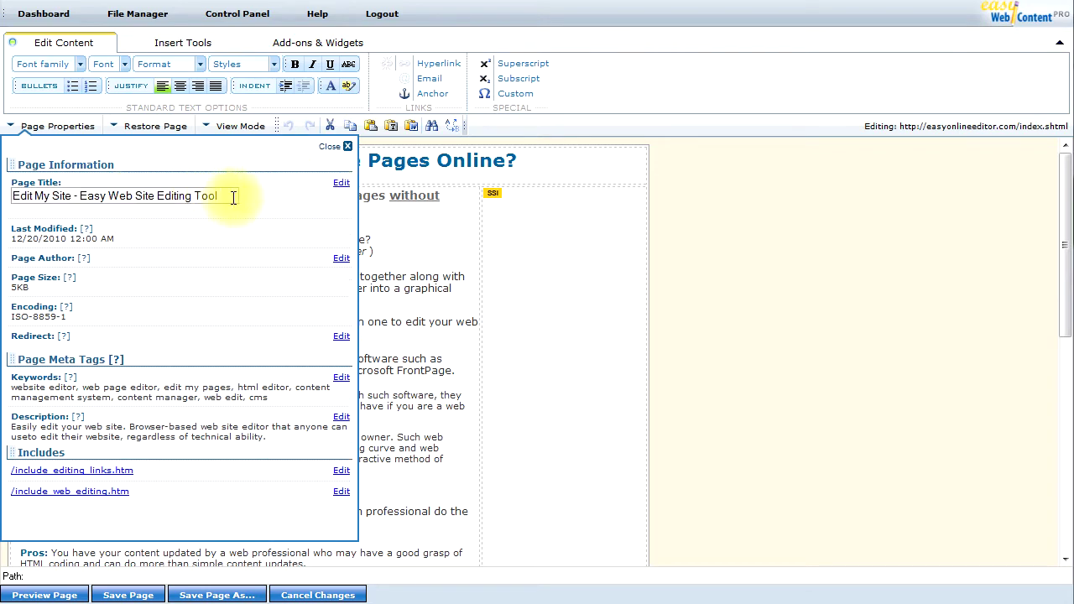
pyautogui.click(52, 195)
pyautogui.write('We')
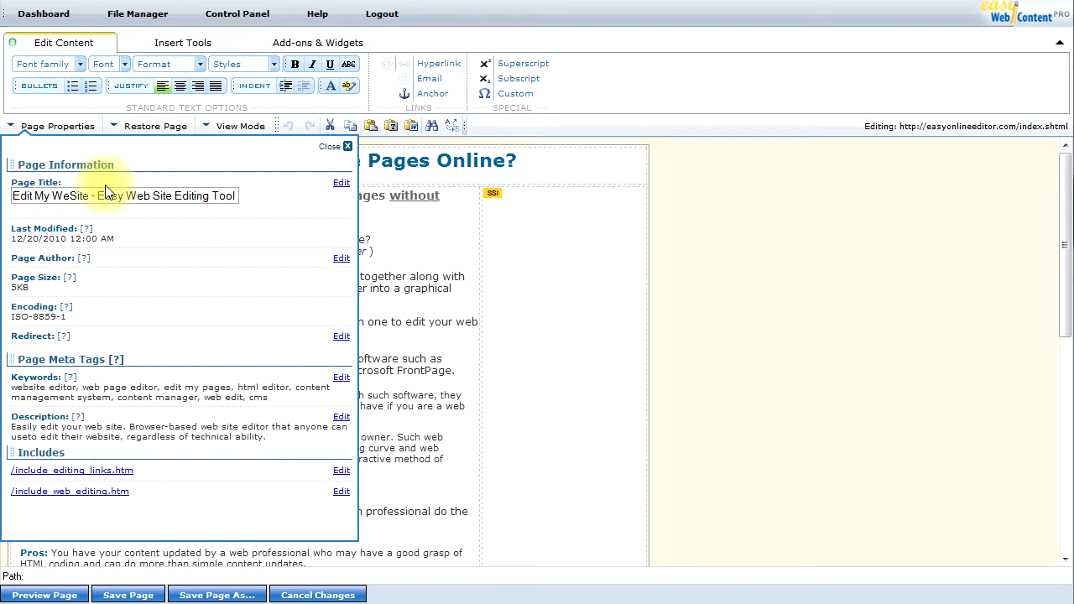
pyautogui.write('b')
pyautogui.press('Delete')
pyautogui.write('s')
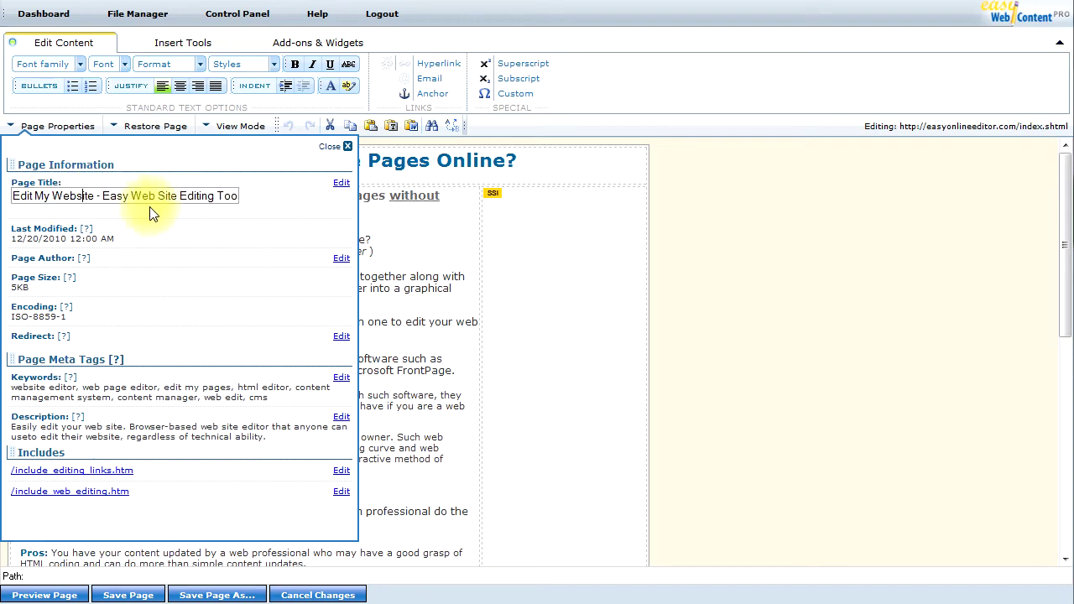
pyautogui.click(269, 199)
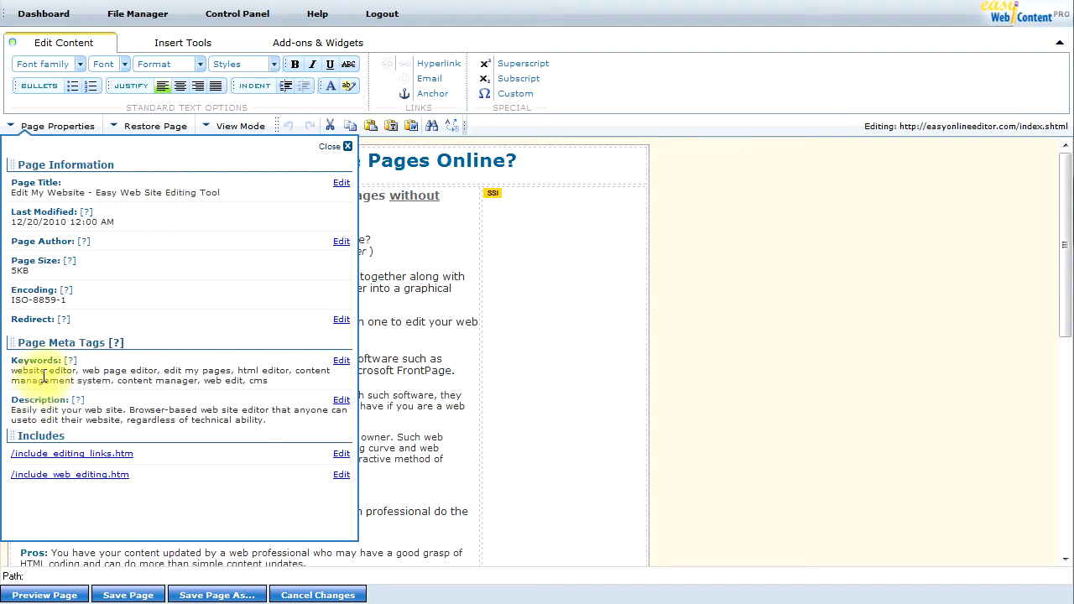
# Open the meta keywords for editing, review the listed phrases and leave the field
pyautogui.click(341, 360)
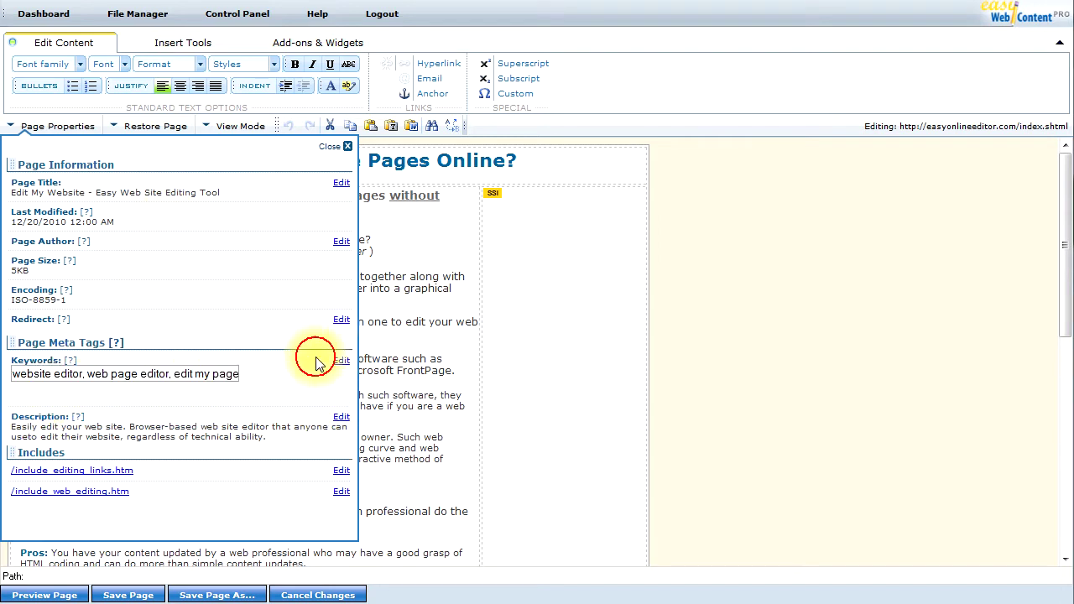
pyautogui.click(223, 371)
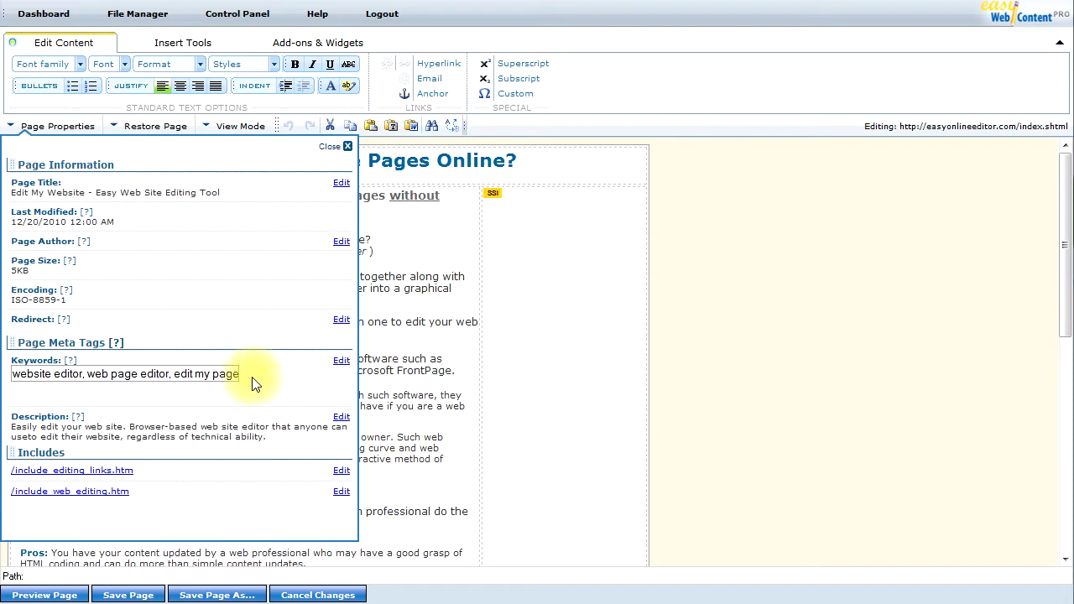
pyautogui.click(243, 357)
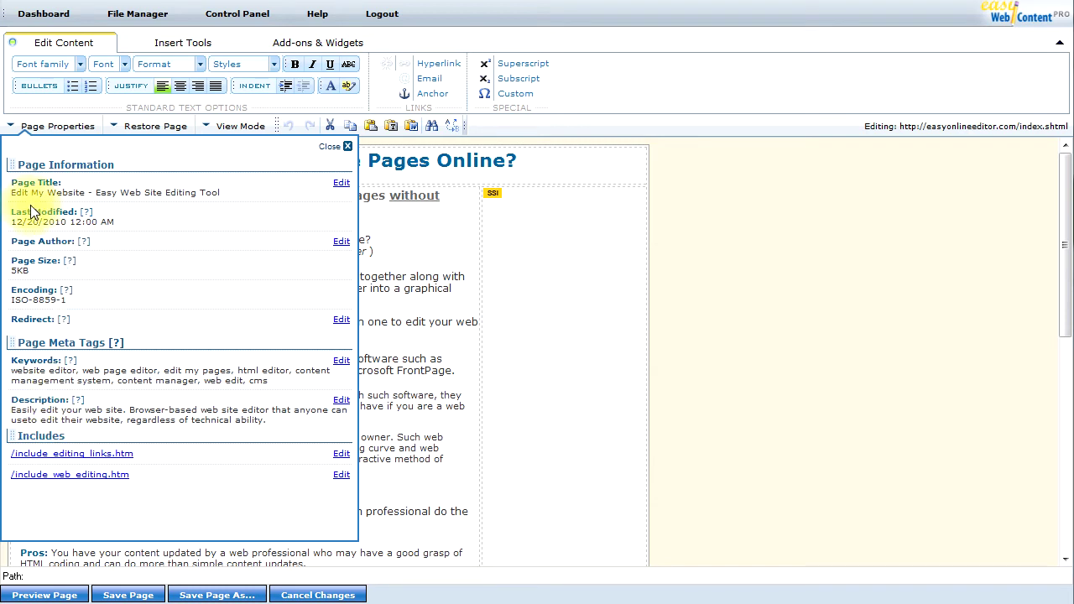
# Examine the phrase "My Website" within the page title
pyautogui.moveTo(29, 192); pyautogui.dragTo(81, 193)
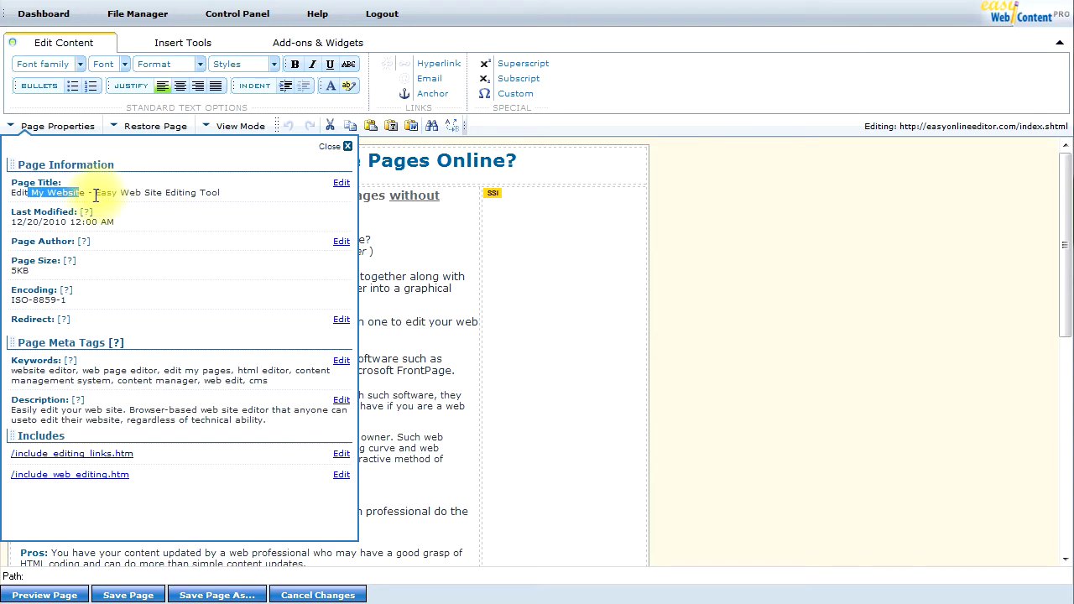
pyautogui.click(62, 192)
pyautogui.click(80, 193)
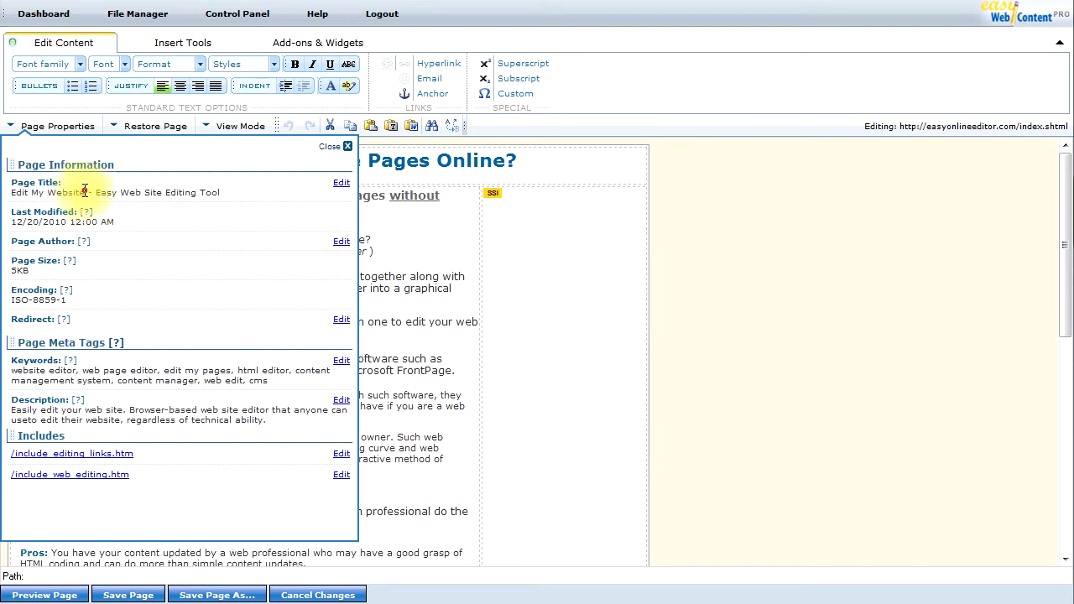
pyautogui.moveTo(75, 192); pyautogui.dragTo(38, 193)
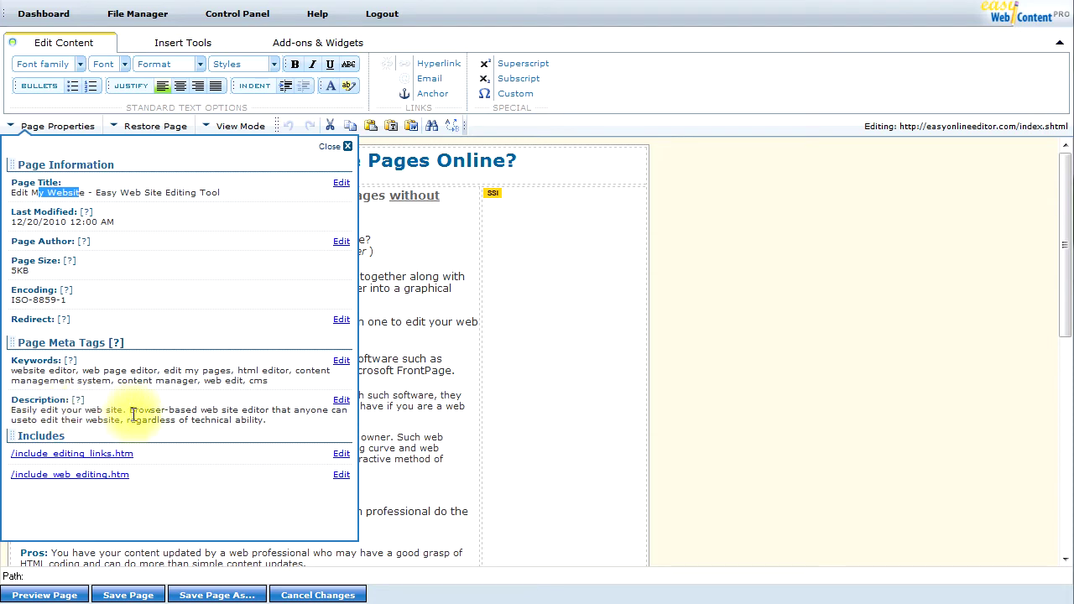
# Insert "HTML Editor" before "Browser-based" in the meta description and close the page properties
pyautogui.click(341, 400)
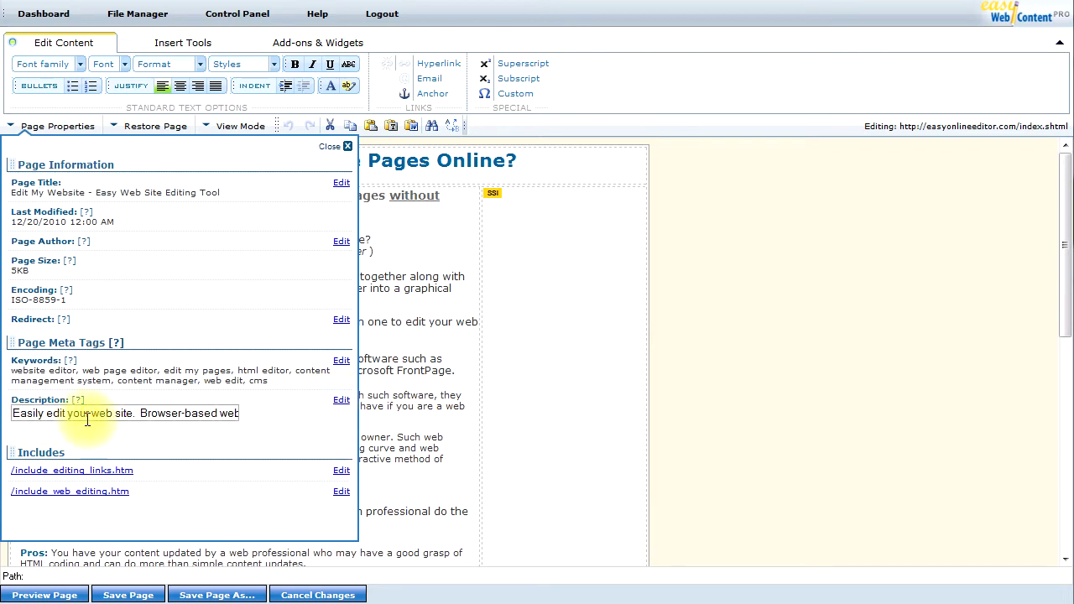
pyautogui.click(134, 413)
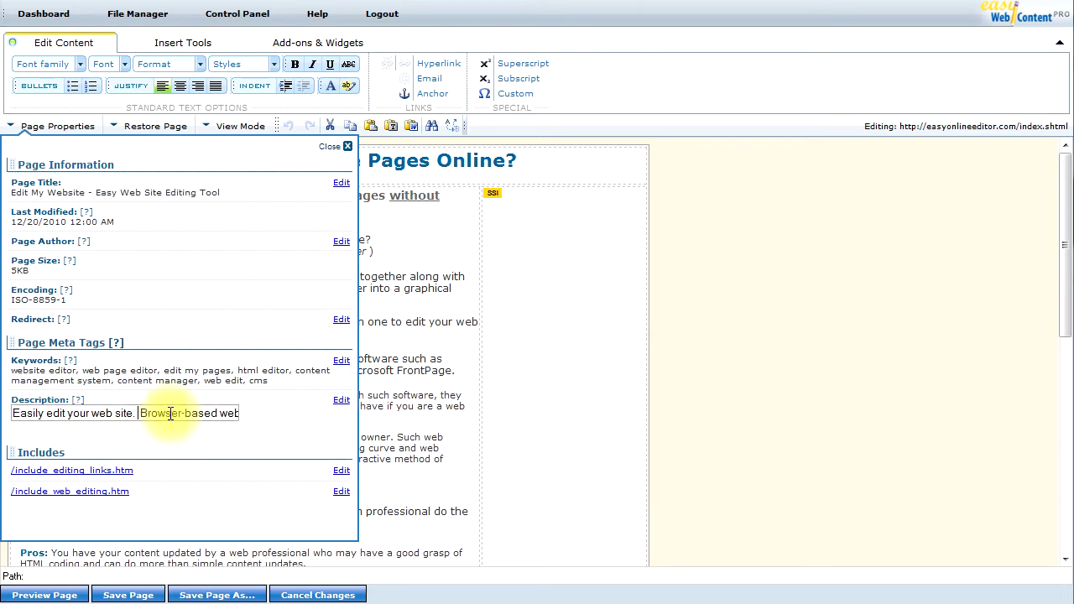
pyautogui.write('HTML Editor')
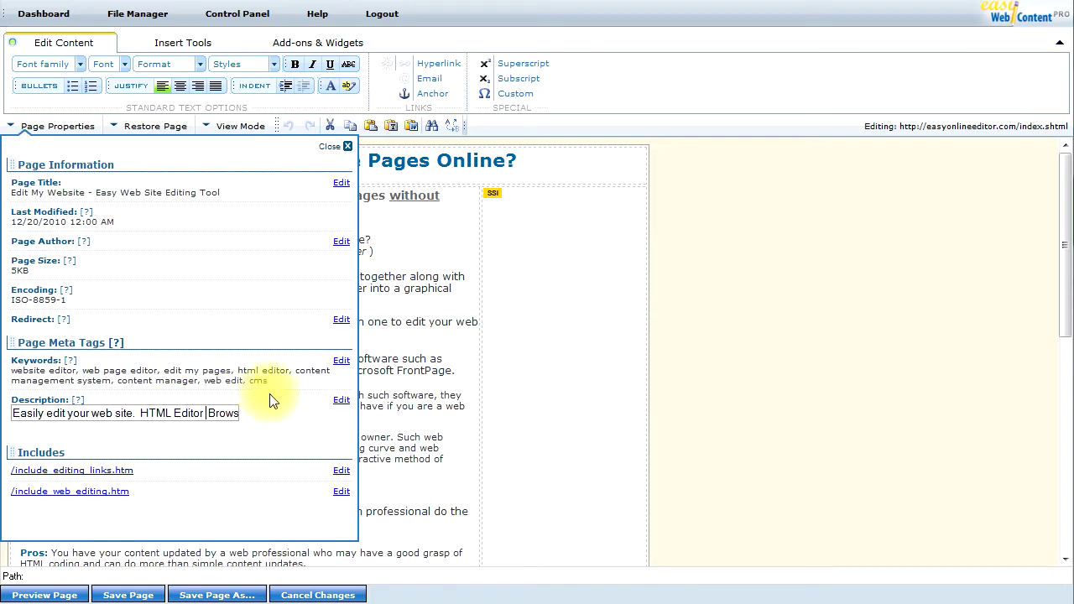
pyautogui.click(282, 371)
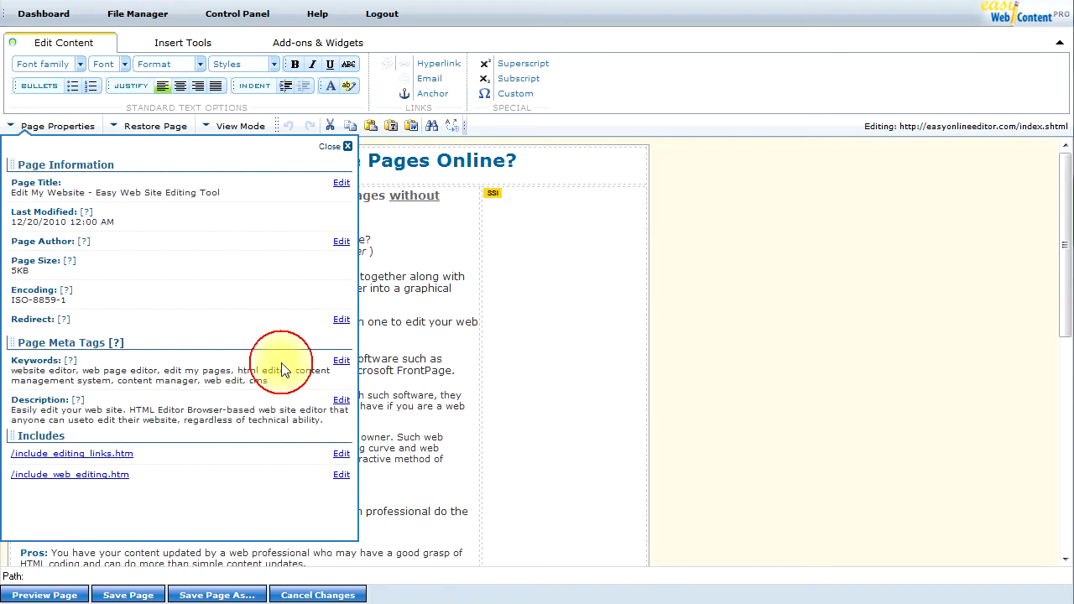
pyautogui.click(336, 152)
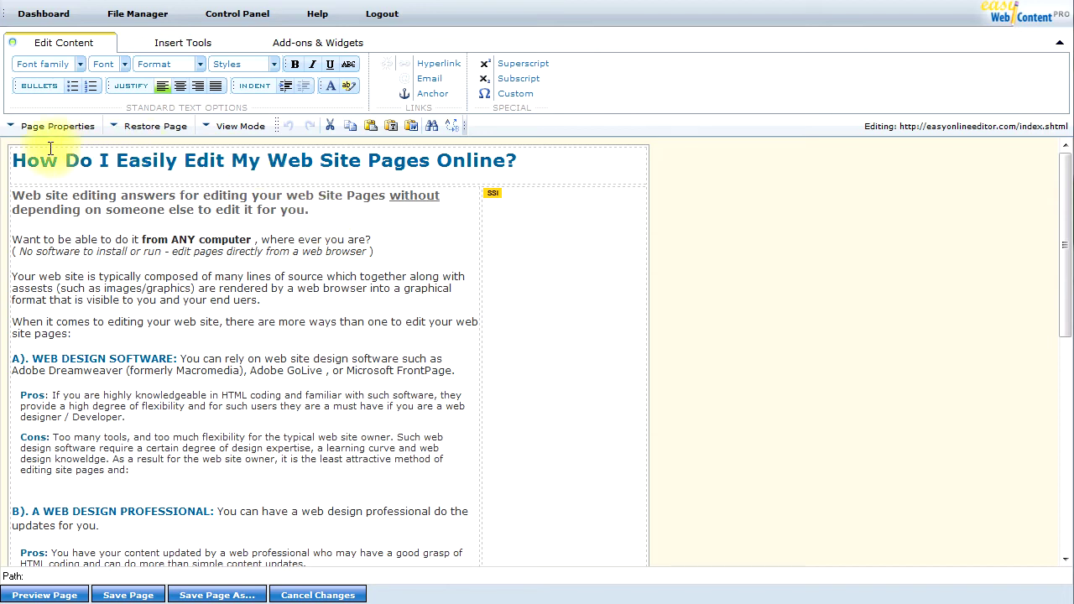
# Examine the main heading's format and its key phrase "Web Site Pages Online"
pyautogui.moveTo(16, 162); pyautogui.dragTo(529, 173)
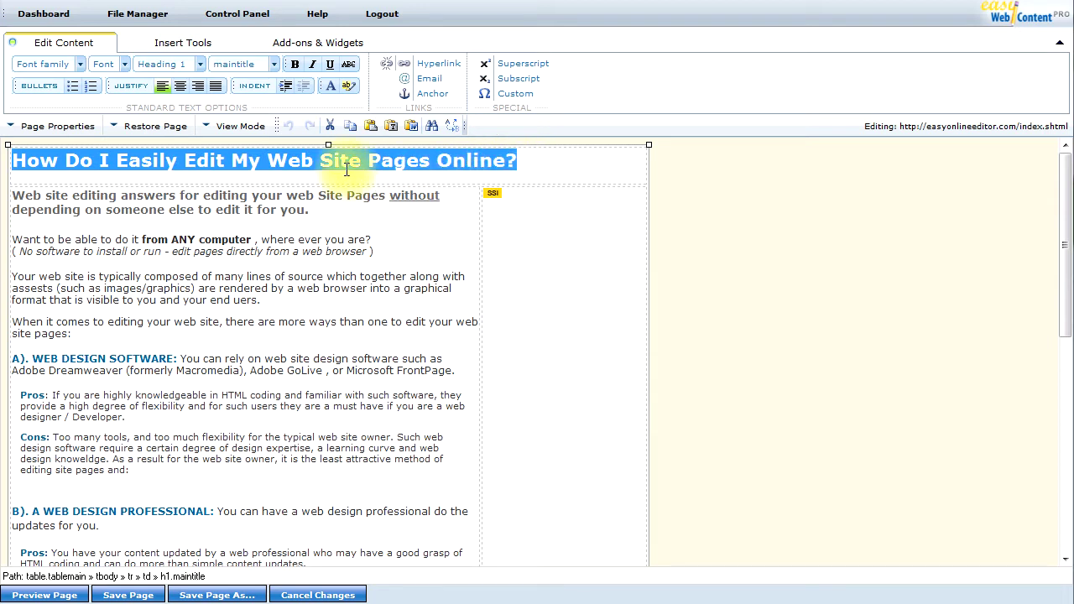
pyautogui.click(201, 65)
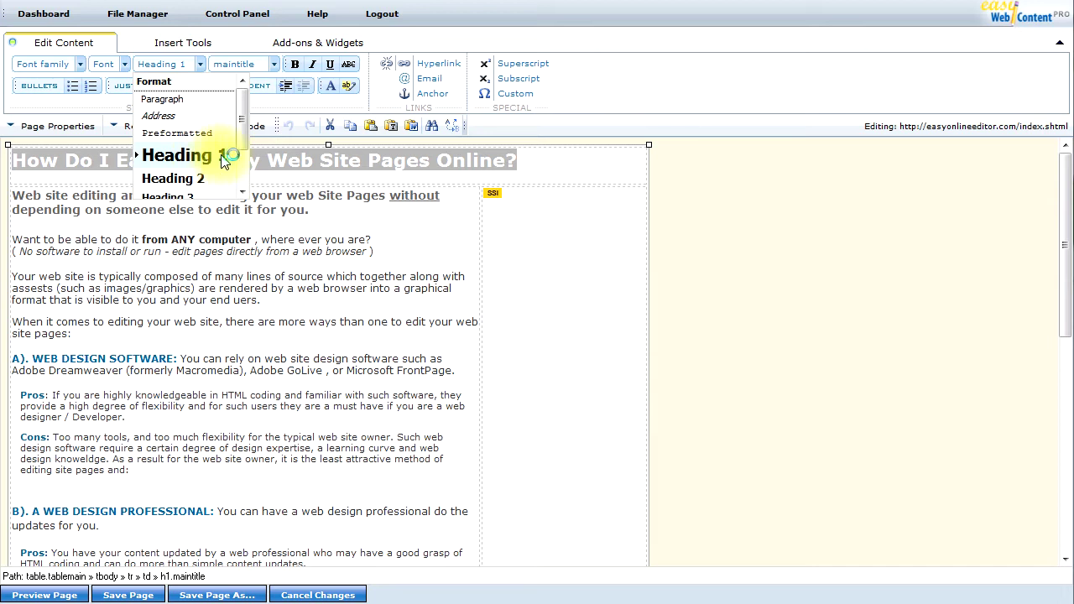
pyautogui.click(285, 162)
pyautogui.moveTo(268, 162); pyautogui.dragTo(506, 166)
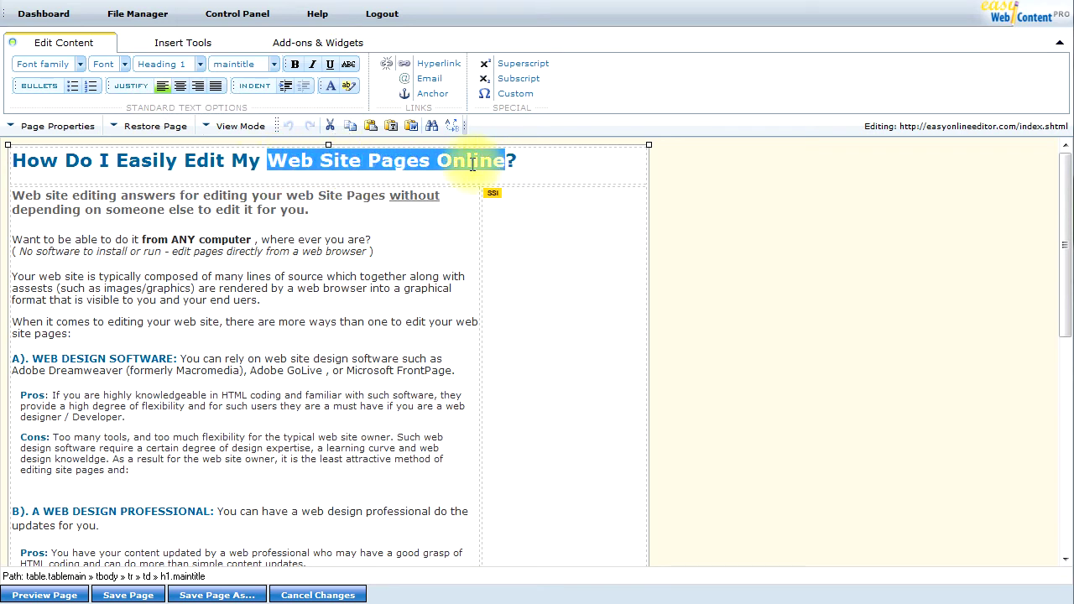
pyautogui.click(465, 161)
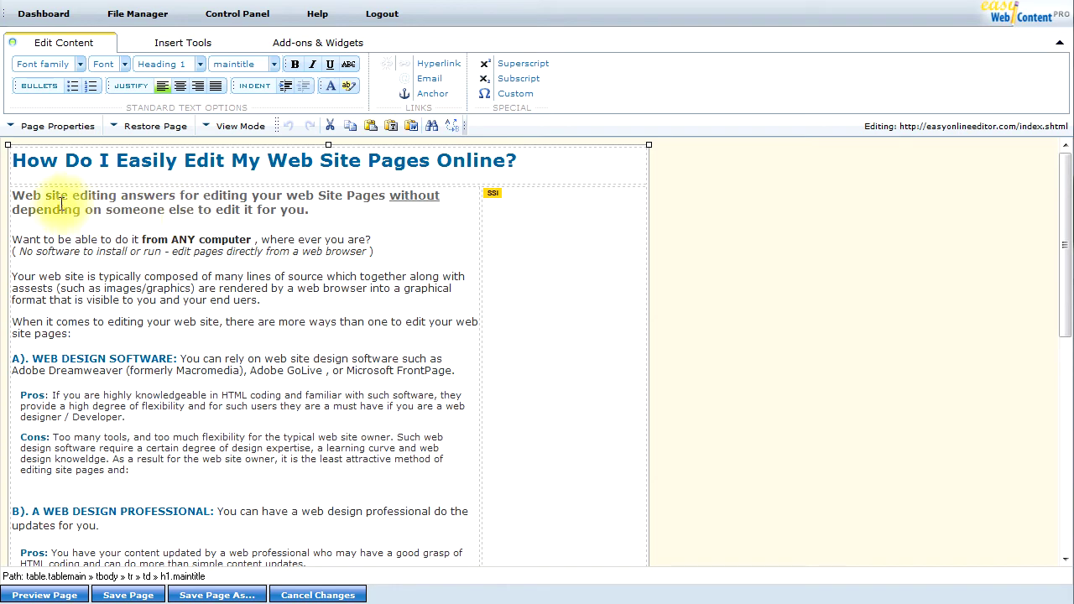
# Examine the subtitle's key phrases "Web site" and "editing your web Site", and the body text below it
pyautogui.moveTo(31, 196); pyautogui.dragTo(96, 276)
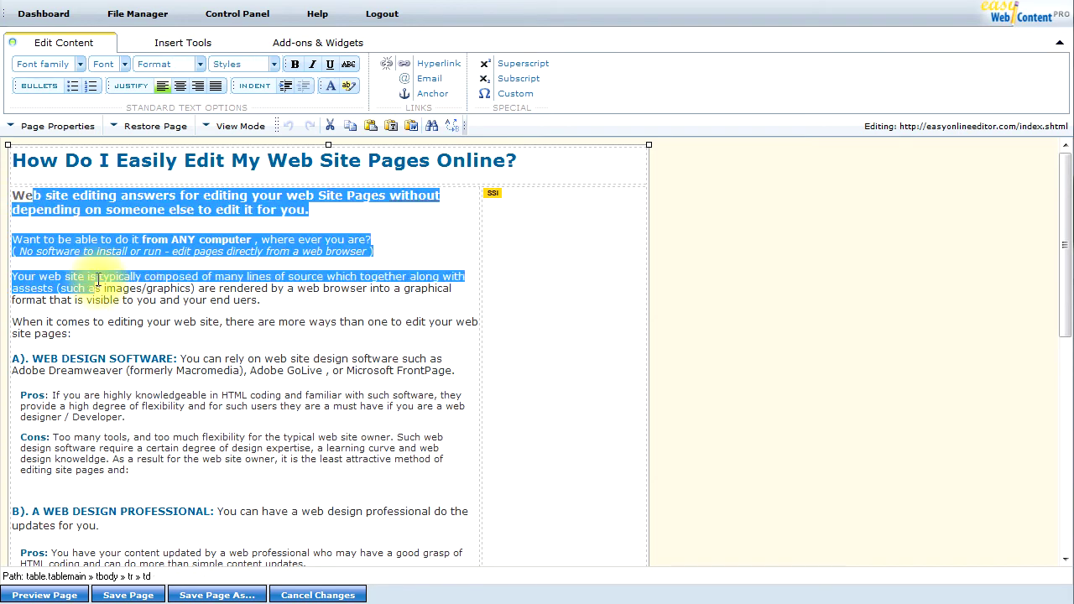
pyautogui.click(98, 277)
pyautogui.moveTo(70, 196); pyautogui.dragTo(12, 196)
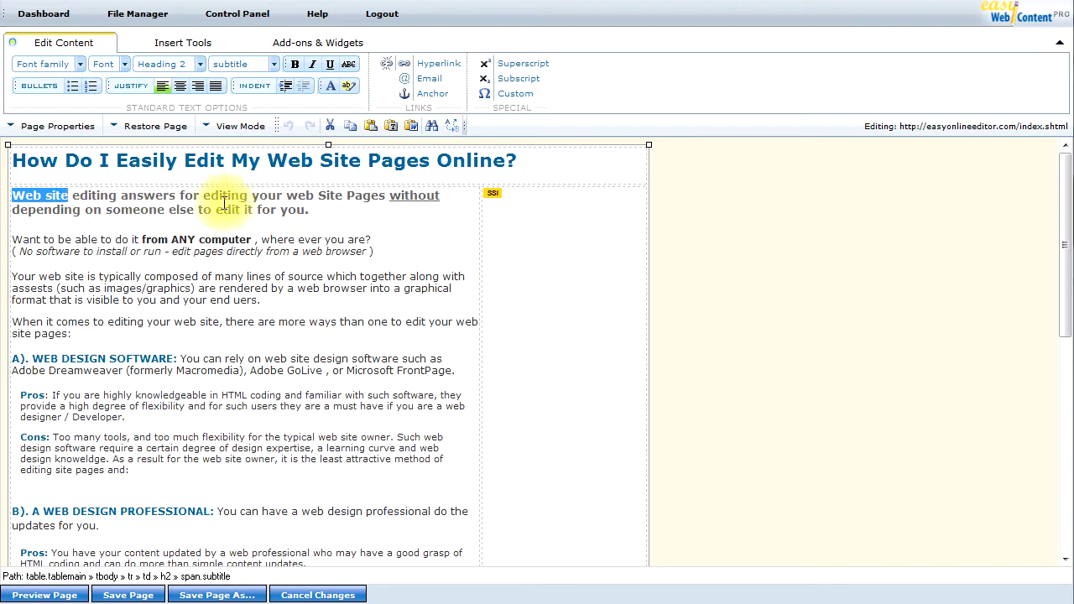
pyautogui.moveTo(203, 196); pyautogui.dragTo(345, 192)
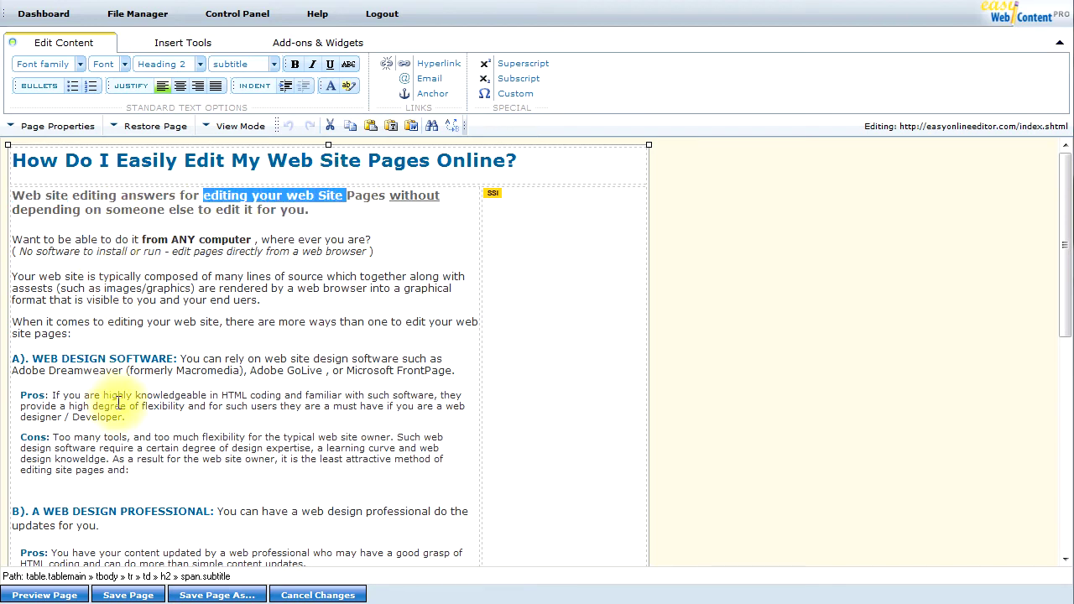
pyautogui.click(189, 354)
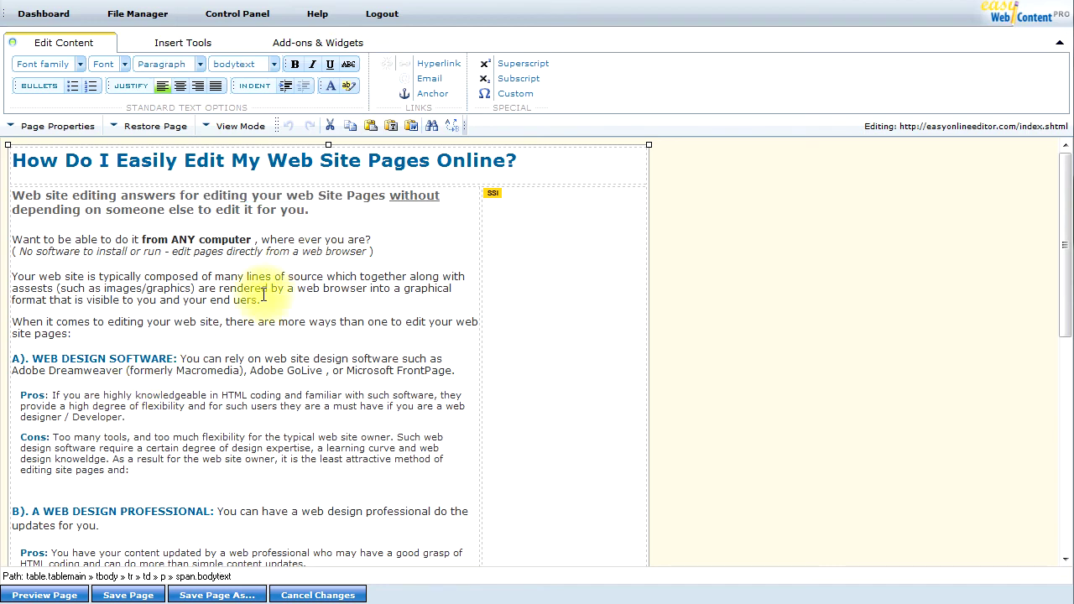
# Preview the edited index.shtml page and save it
pyautogui.click(58, 592)
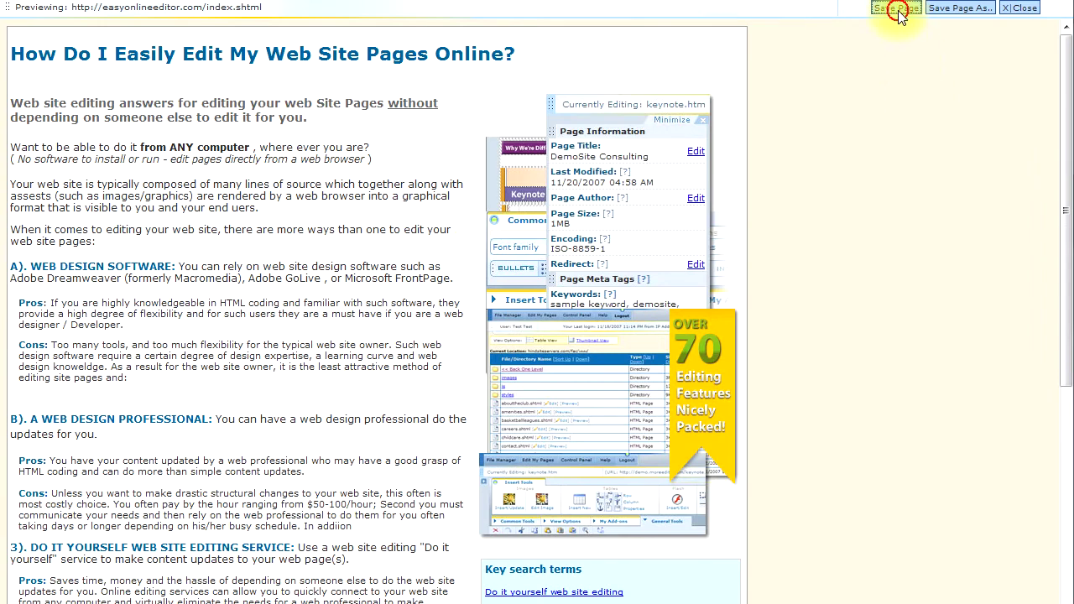
pyautogui.click(896, 9)
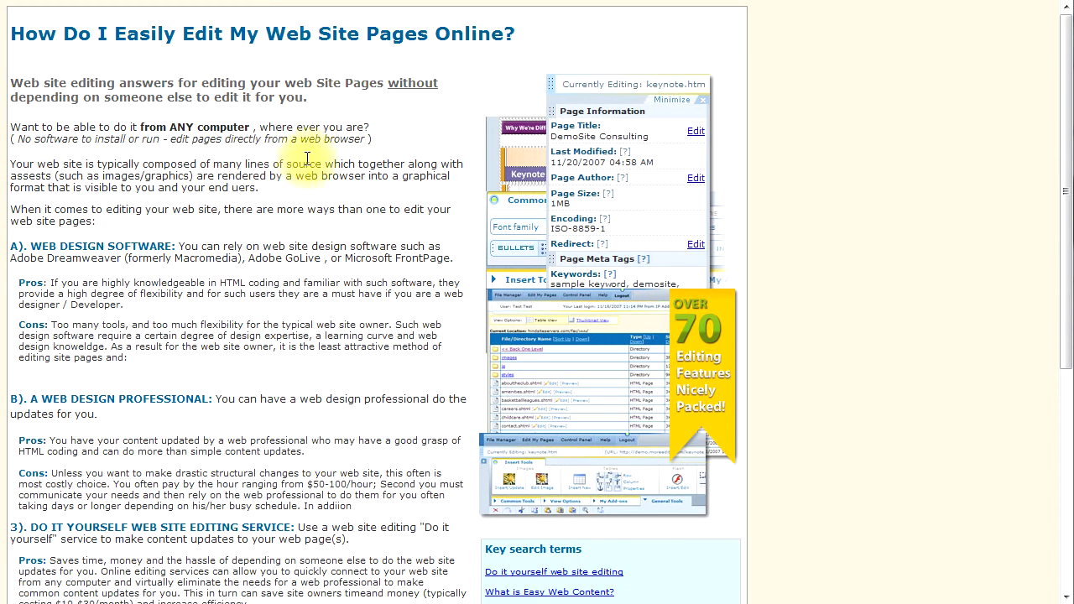
# View the live page's HTML source, examine its title and meta description tags, skim the remaining code and close the source window
pyautogui.rightClick(343, 154)
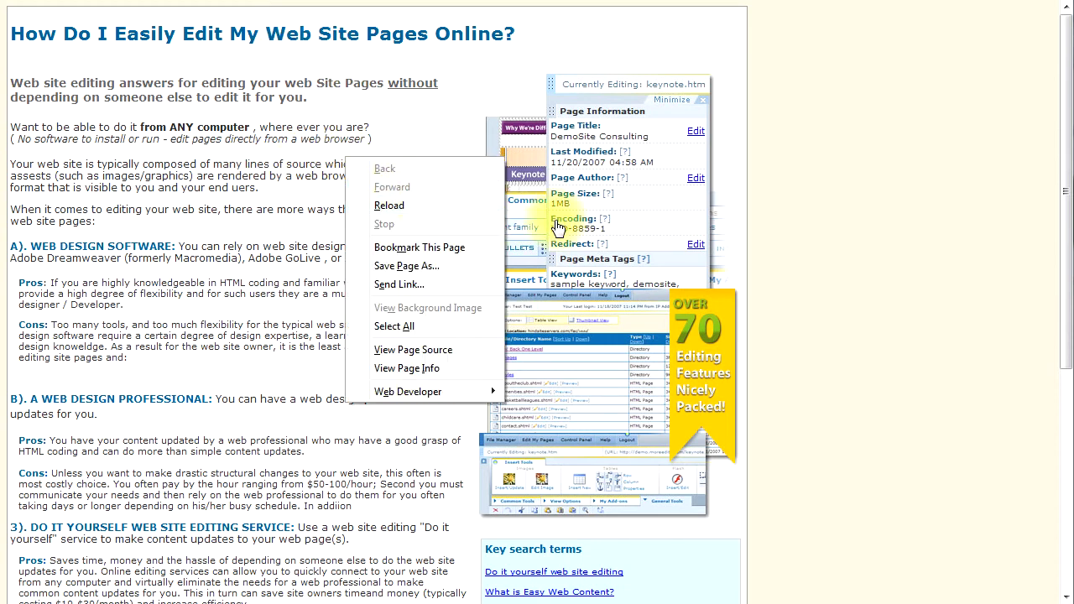
pyautogui.click(416, 349)
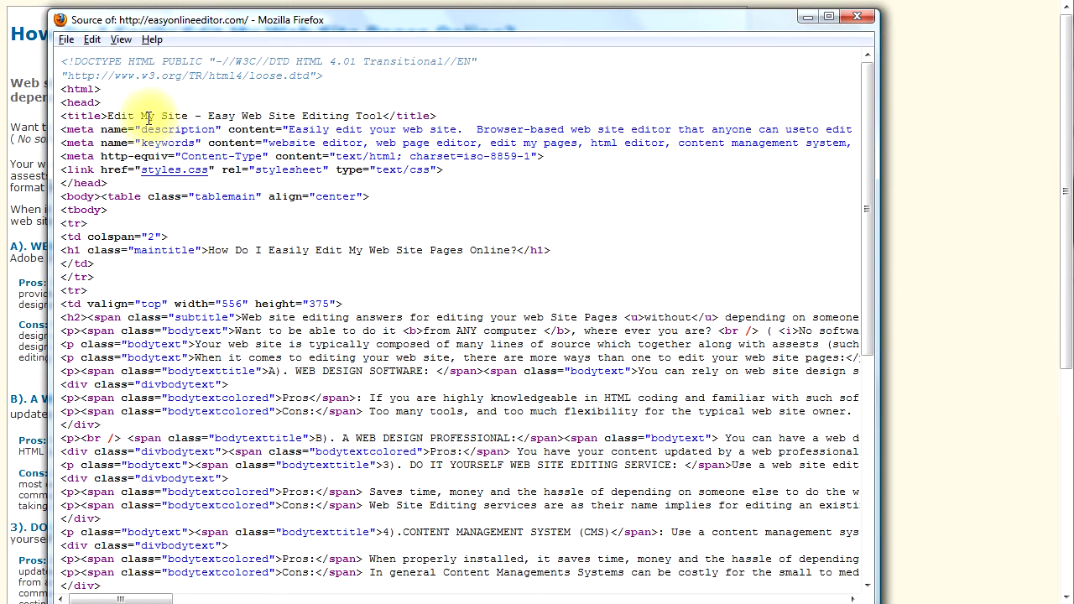
pyautogui.moveTo(71, 116); pyautogui.dragTo(383, 106)
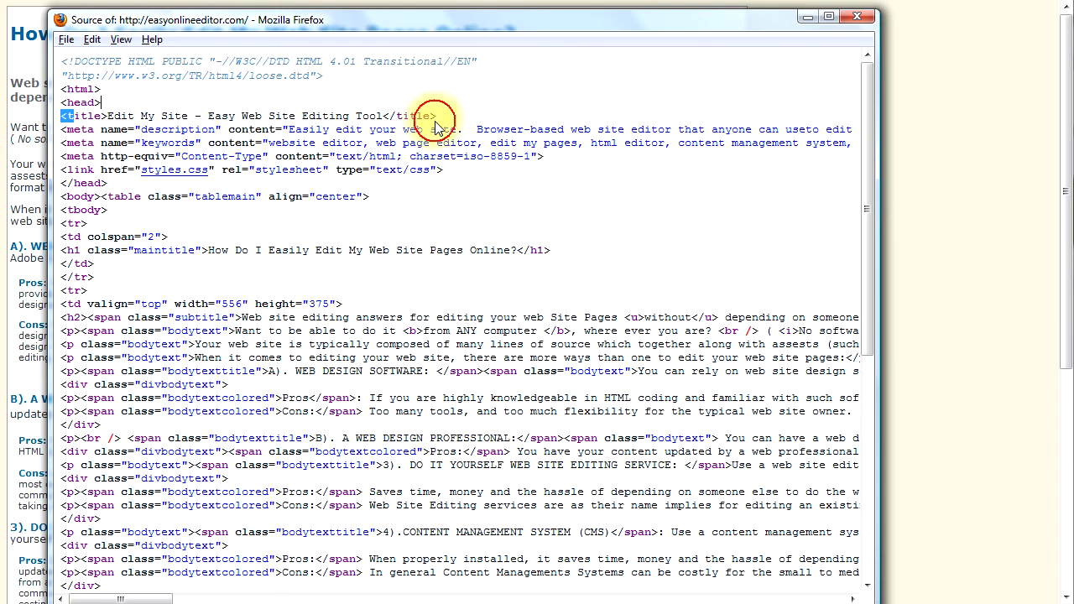
pyautogui.click(391, 111)
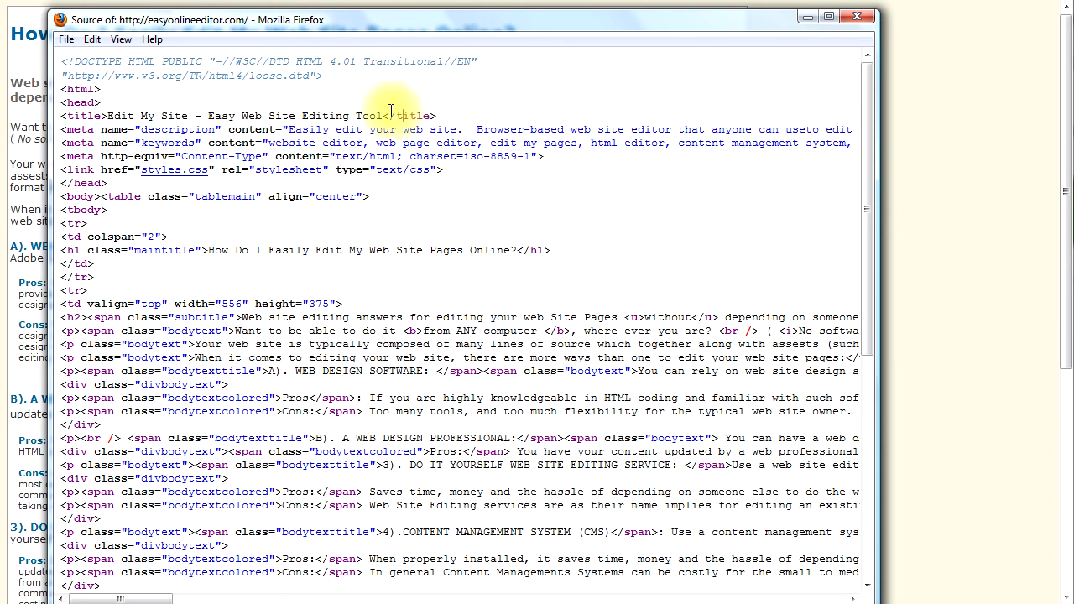
pyautogui.tripleClick(395, 114)
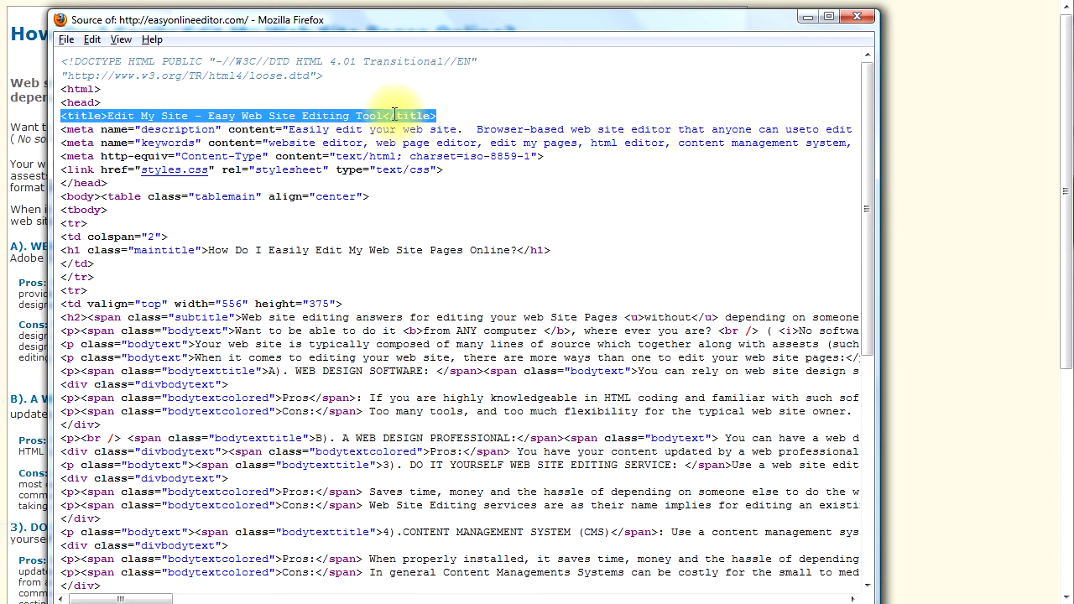
pyautogui.click(288, 128)
pyautogui.moveTo(288, 128); pyautogui.dragTo(460, 129)
pyautogui.click(461, 129)
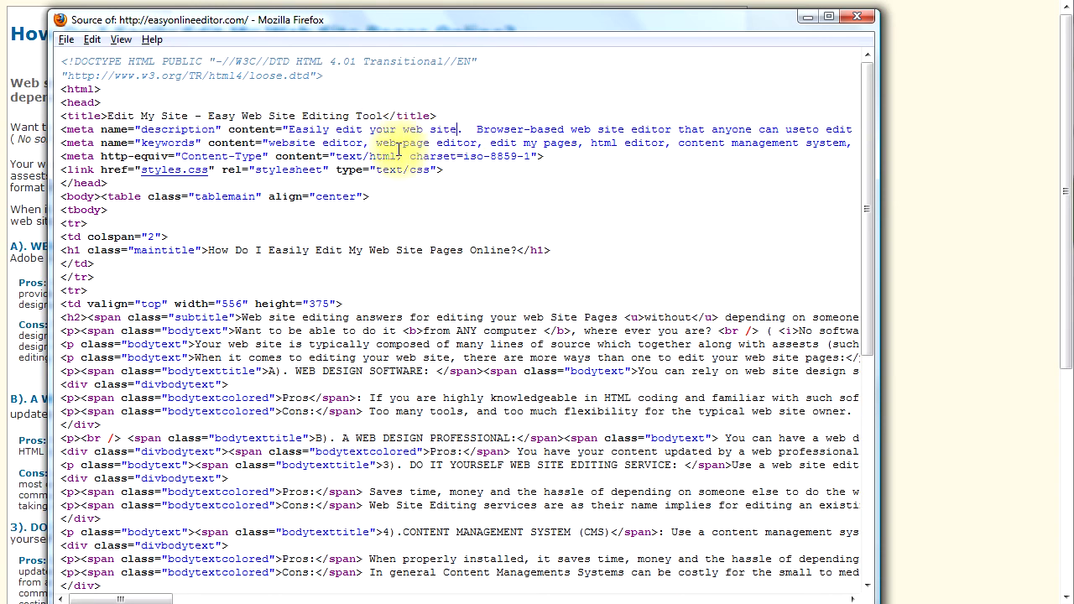
pyautogui.scroll(-7, 399, 150)
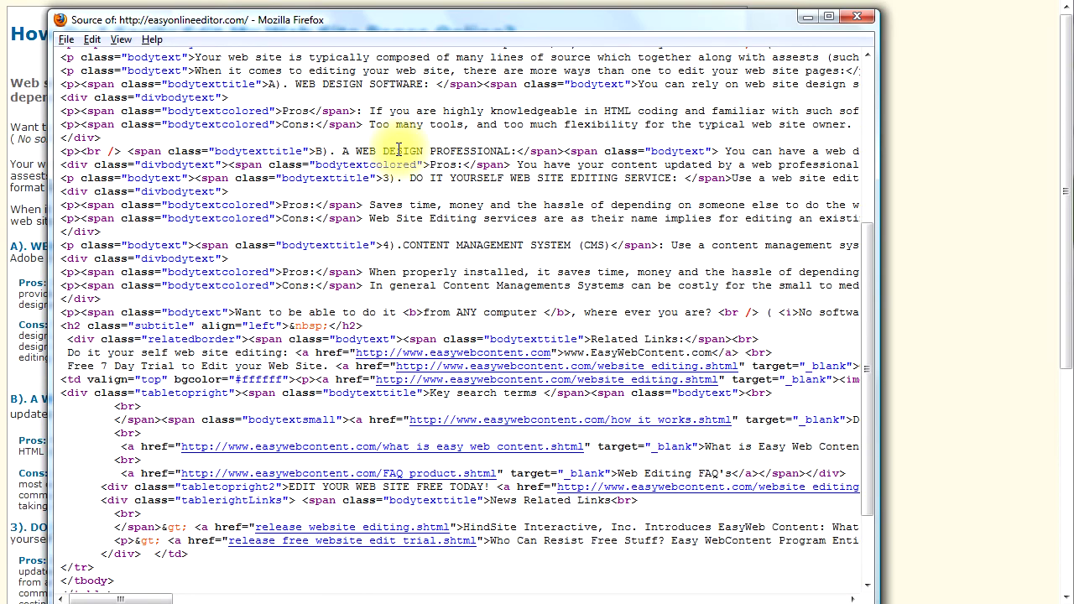
pyautogui.scroll(7, 400, 150)
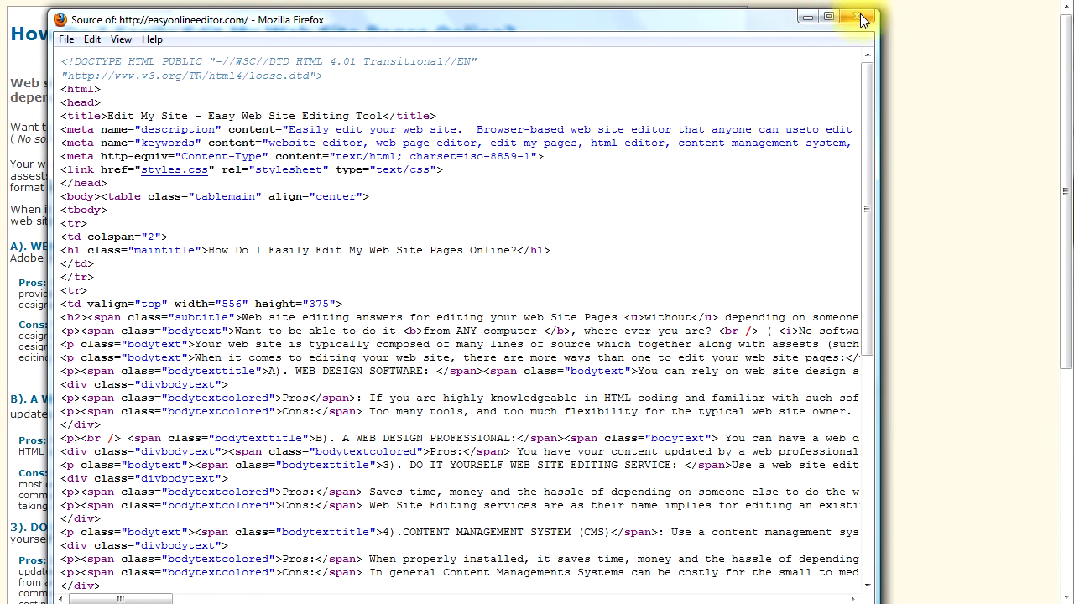
pyautogui.click(864, 18)
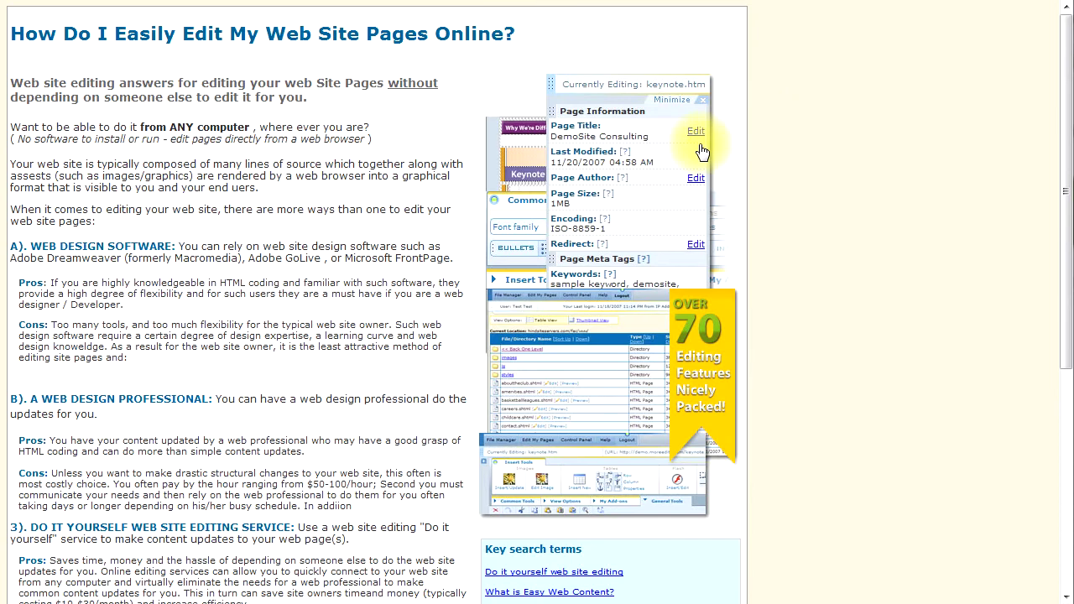